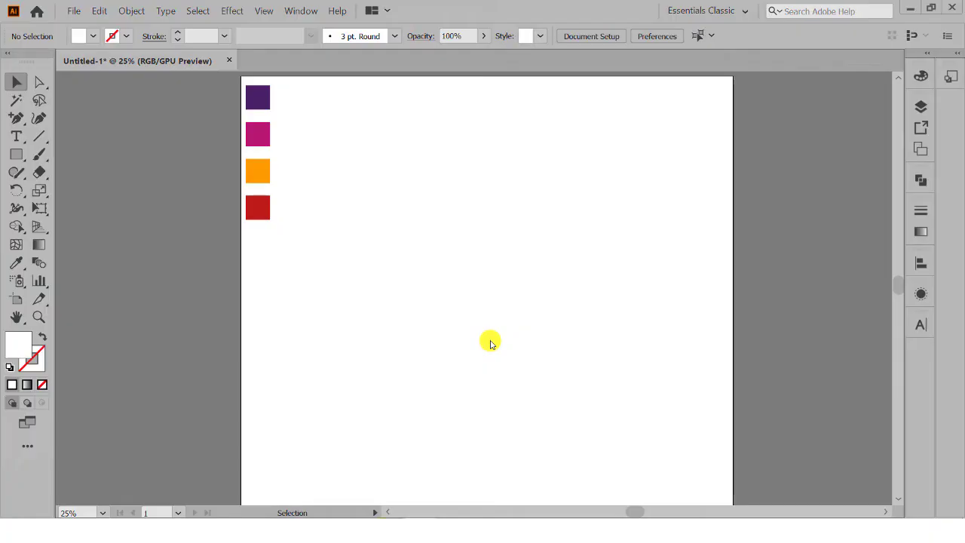
Draw a perfect circle outward from the page centre with the Ellipse Tool.
click(11, 160)
click(75, 190)
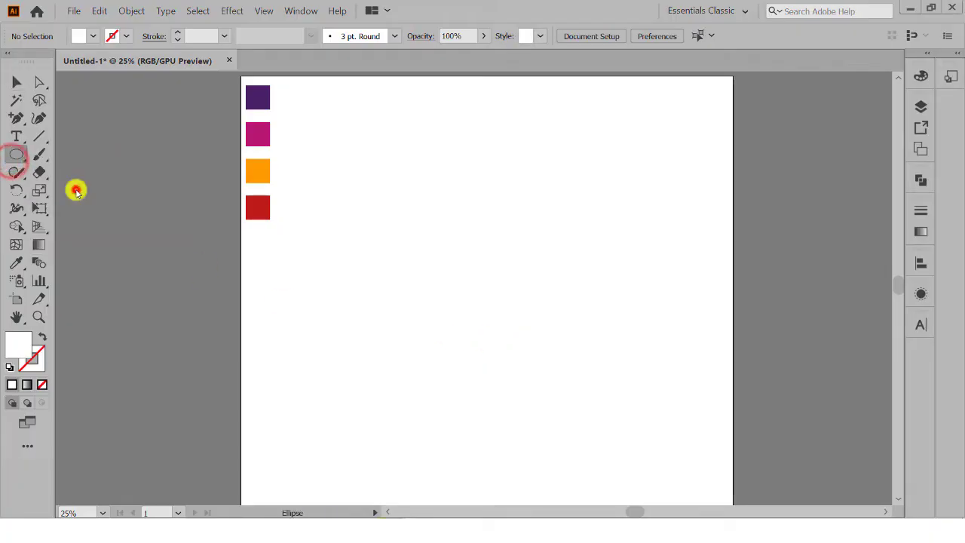
drag(466, 259, 550, 341)
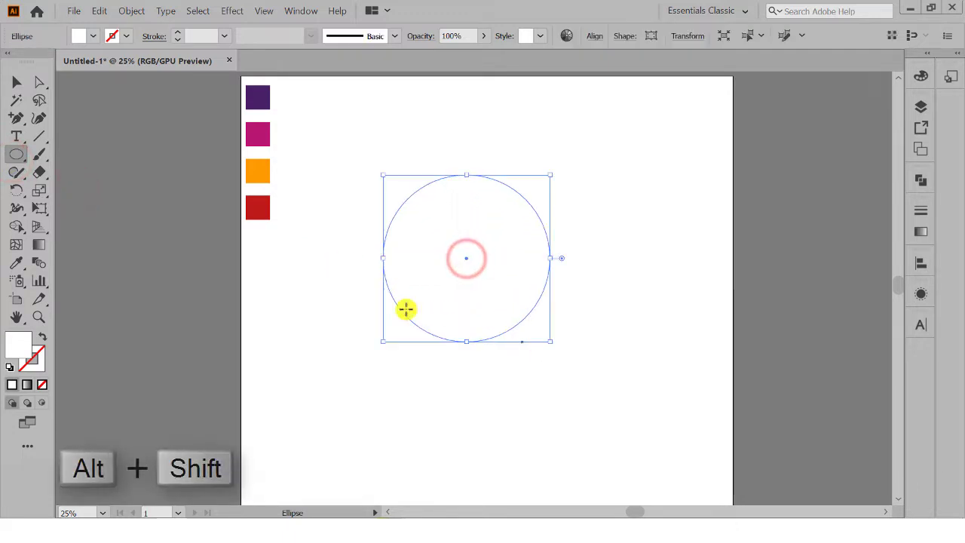
Swap fill and stroke so the circle has no fill and a black outline.
click(17, 80)
click(42, 337)
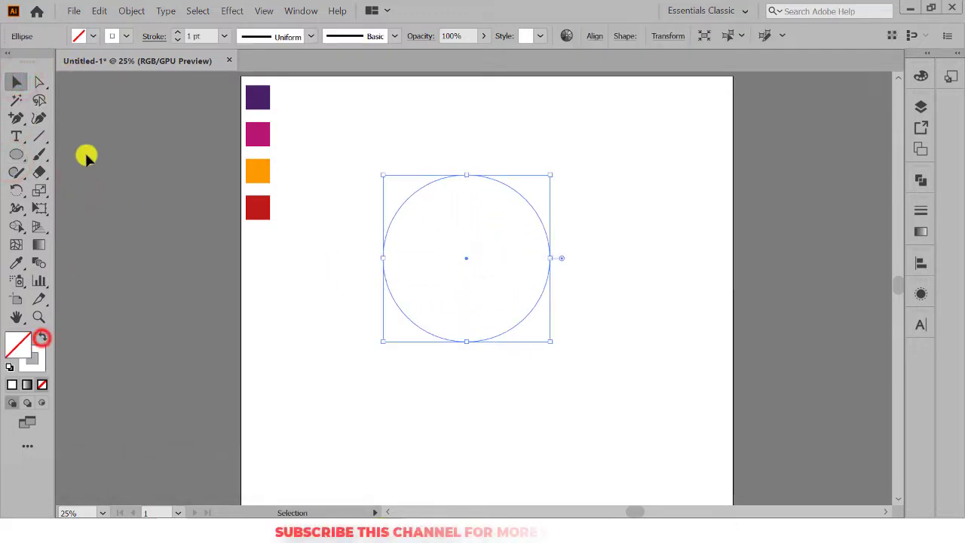
click(125, 38)
click(42, 62)
click(329, 200)
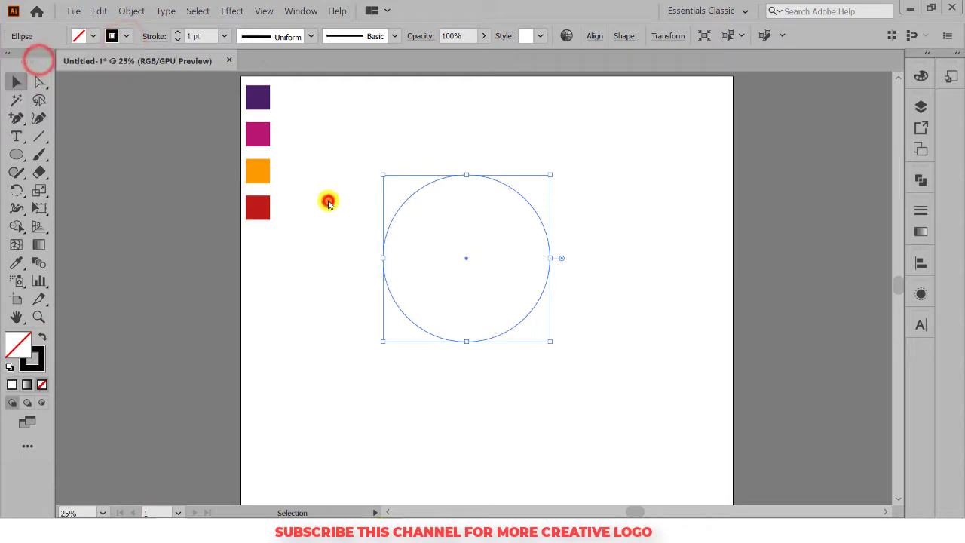
click(18, 121)
Draw a six-point zigzag path rising from the circle's lower left to its upper right.
click(59, 120)
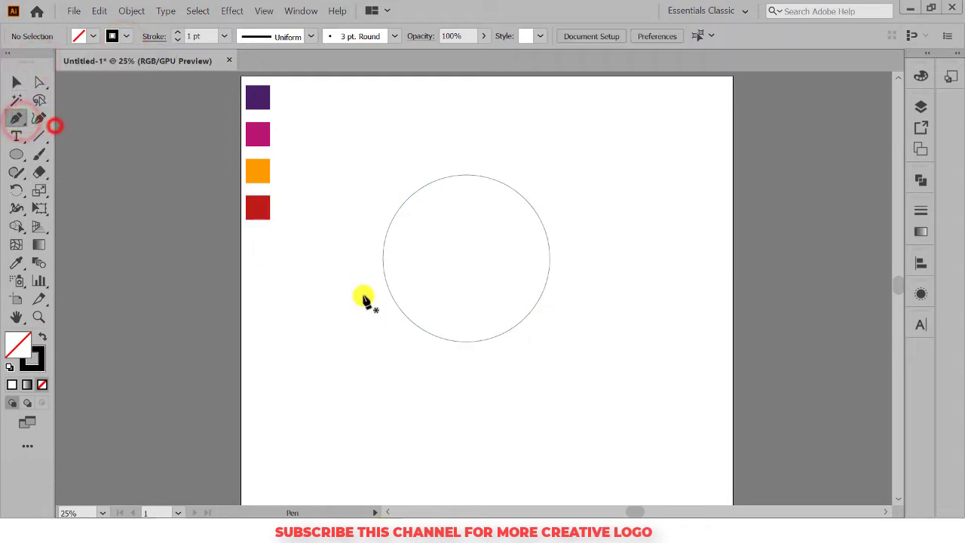
click(386, 305)
click(404, 287)
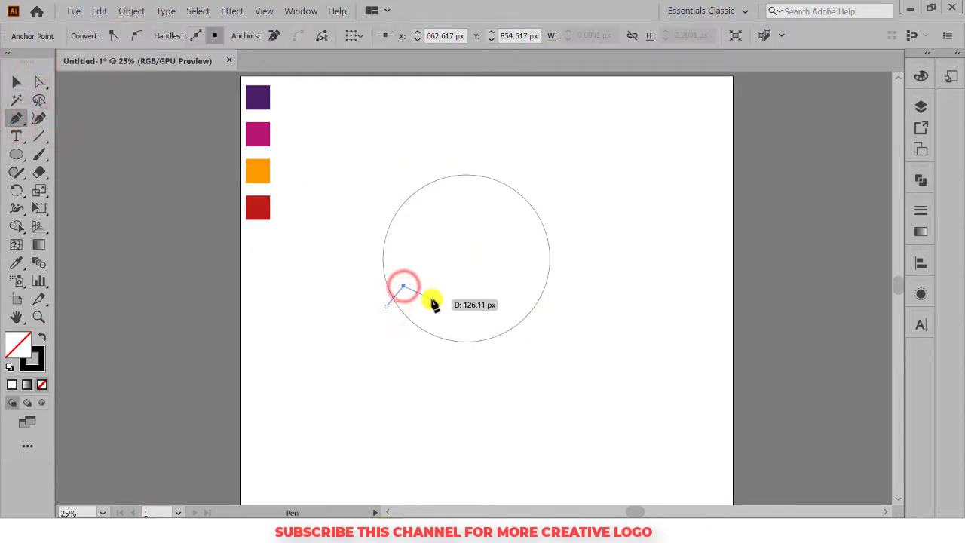
click(433, 296)
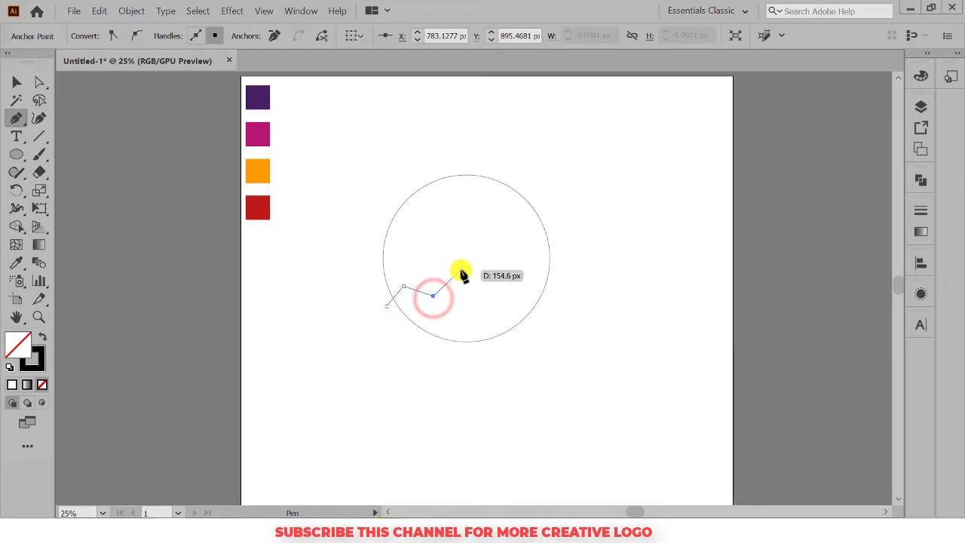
click(460, 270)
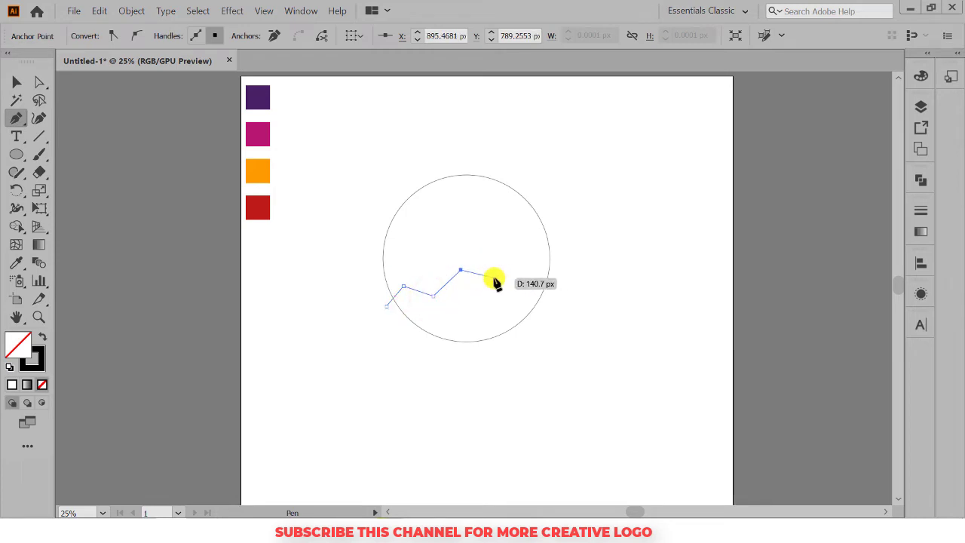
click(494, 277)
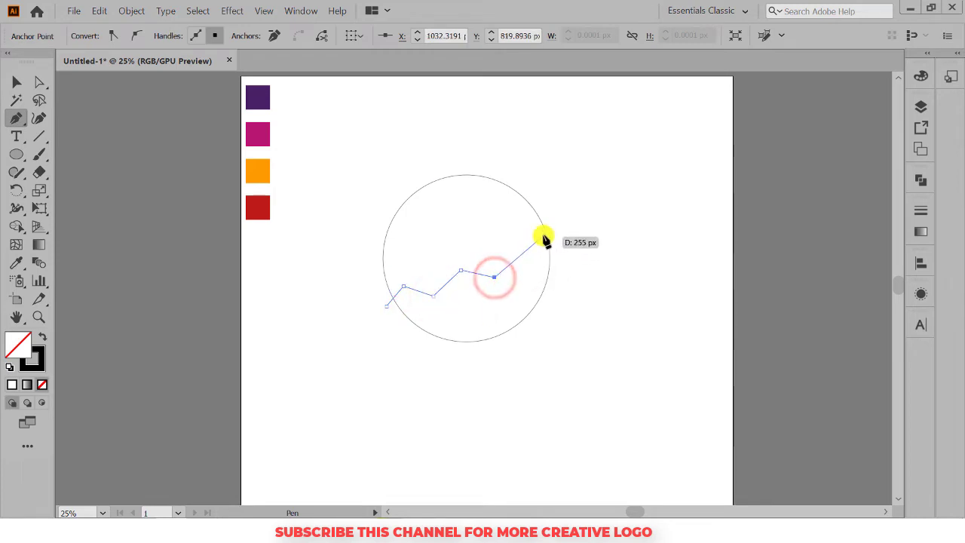
click(544, 232)
click(16, 81)
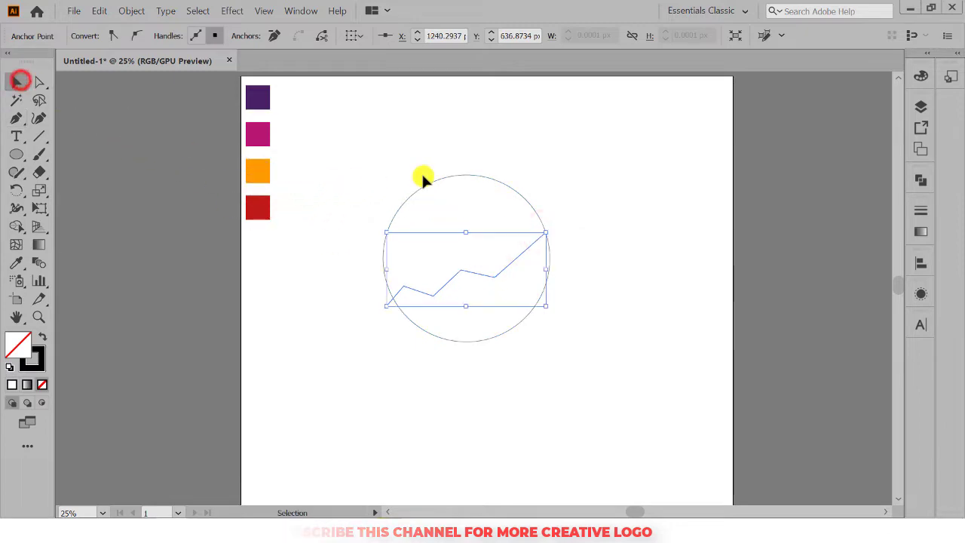
click(342, 133)
click(459, 268)
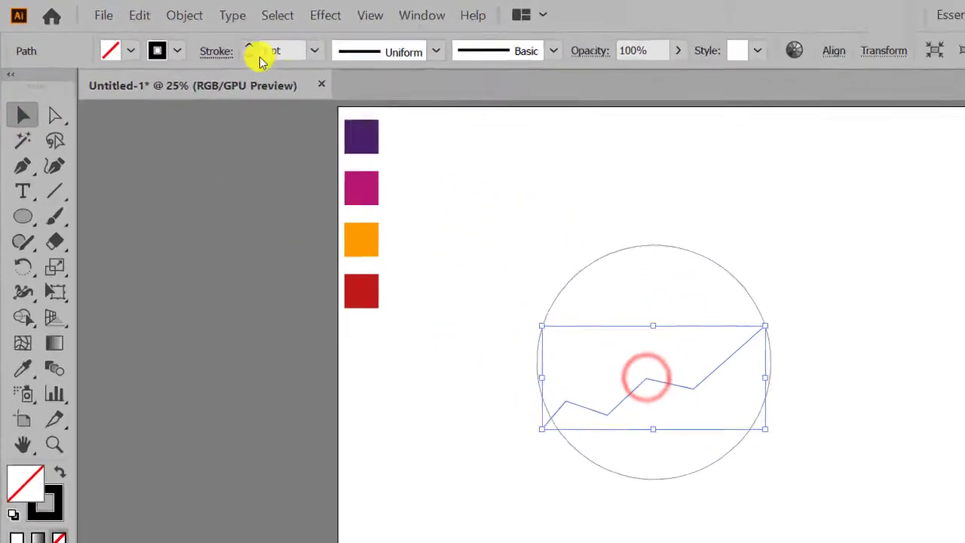
Give the zigzag line a 35 pt stroke and bring up its Stroke panel.
scroll(177, 36, up, 8)
scroll(304, 62, up, 12)
scroll(304, 62, up, 3)
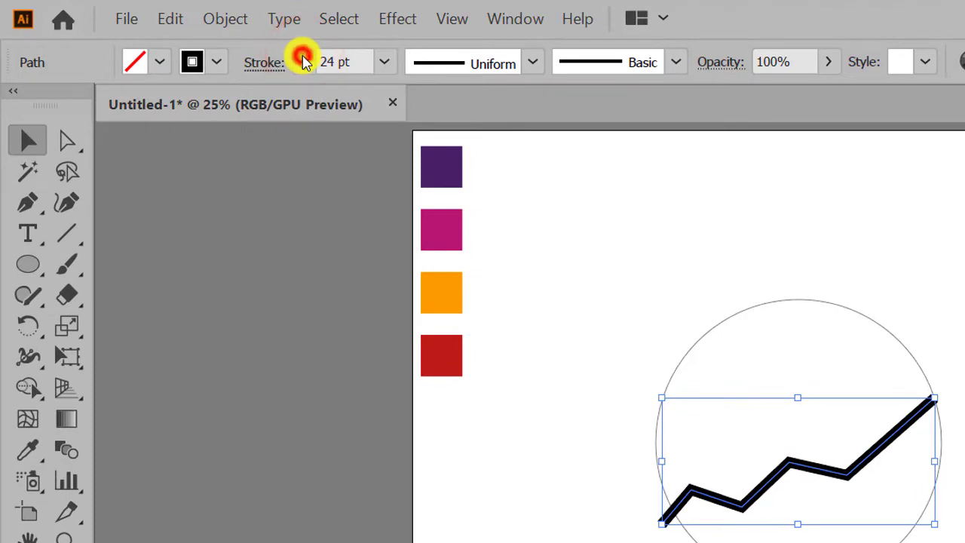
scroll(304, 62, up, 7)
scroll(304, 62, up, 2)
scroll(304, 62, up, 2)
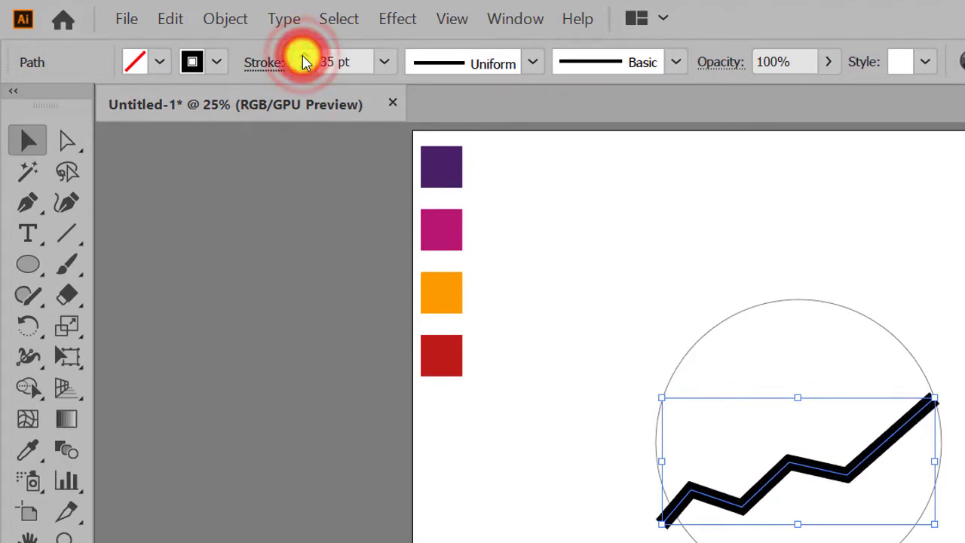
click(613, 388)
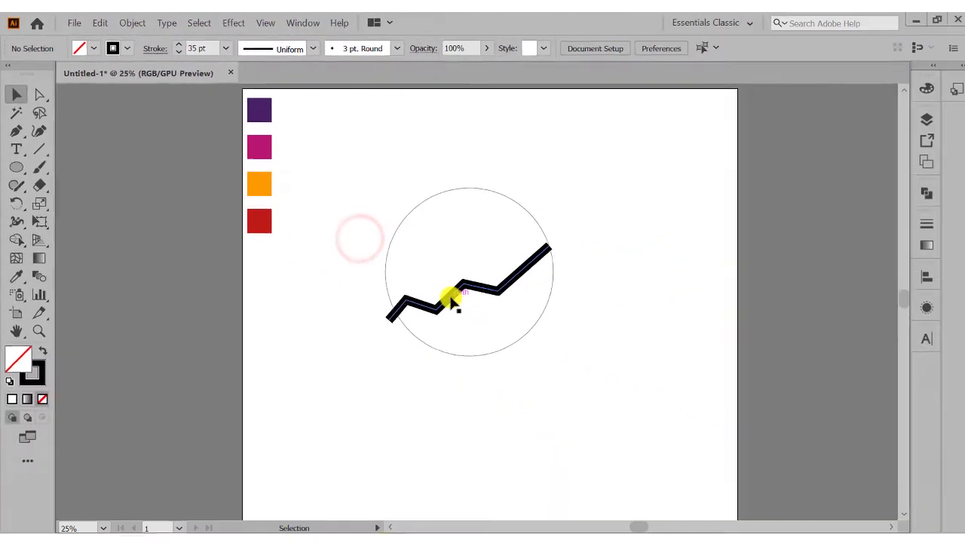
click(450, 298)
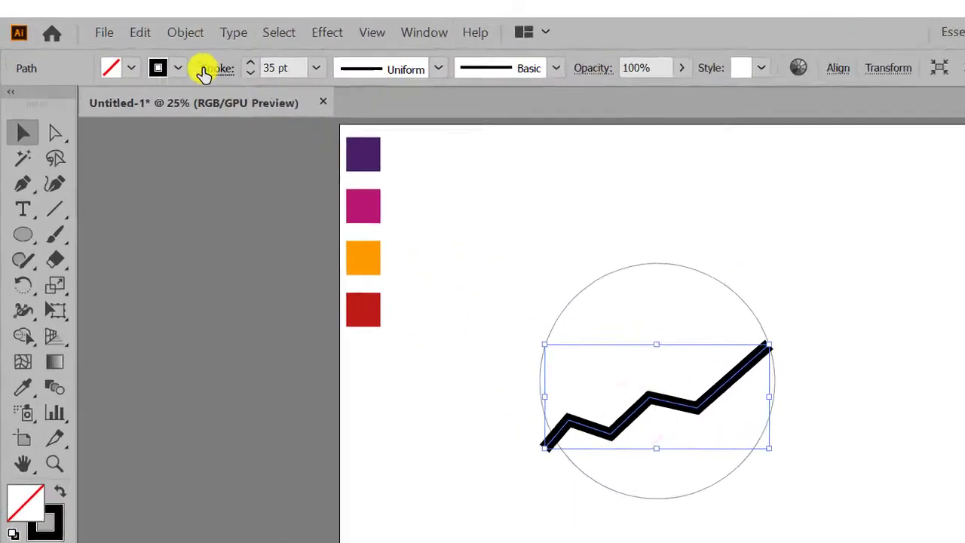
click(155, 48)
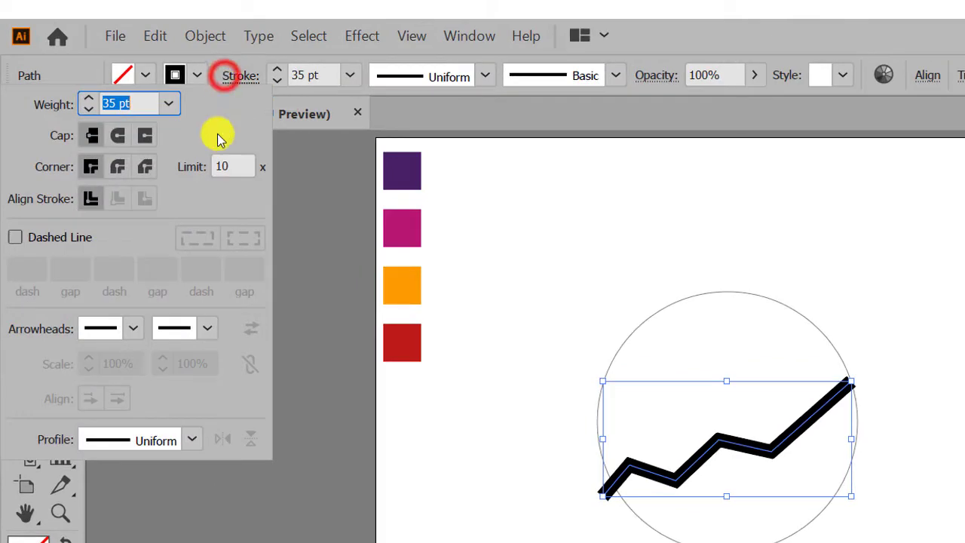
Set Arrow 7 as the zigzag's end arrowhead.
click(205, 328)
scroll(118, 505, down, 4)
scroll(118, 509, down, 1)
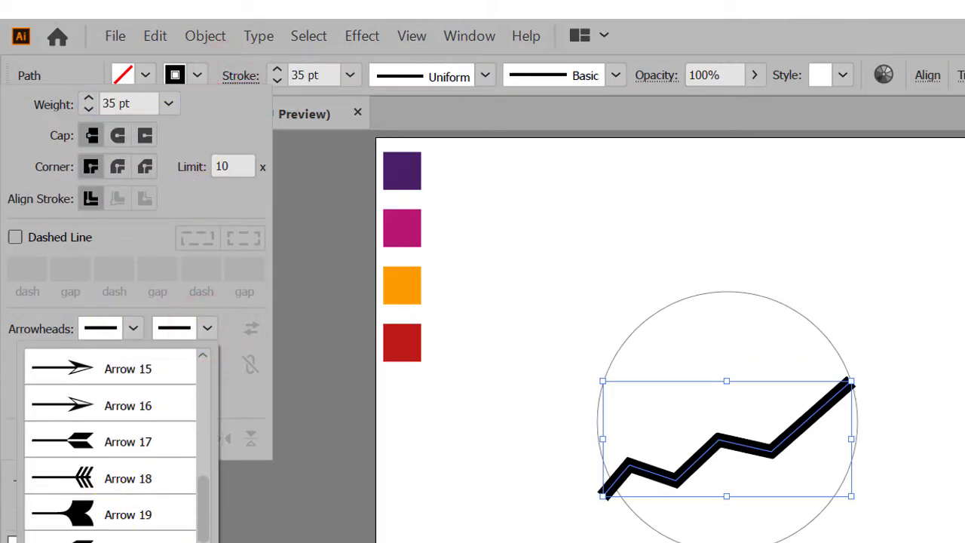
scroll(118, 509, up, 2)
scroll(106, 468, up, 3)
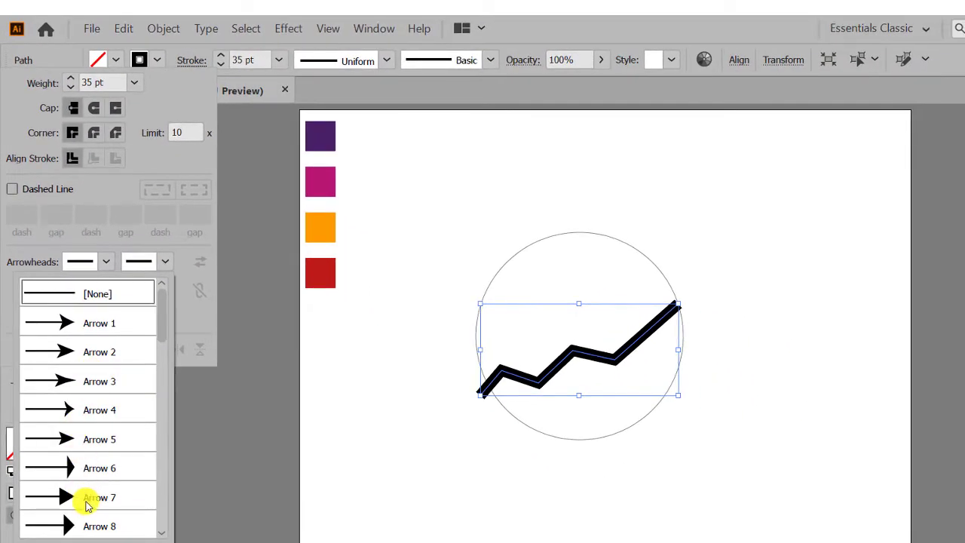
click(87, 505)
Scale the end arrowhead down to 25%, then close the panel and deselect.
click(159, 292)
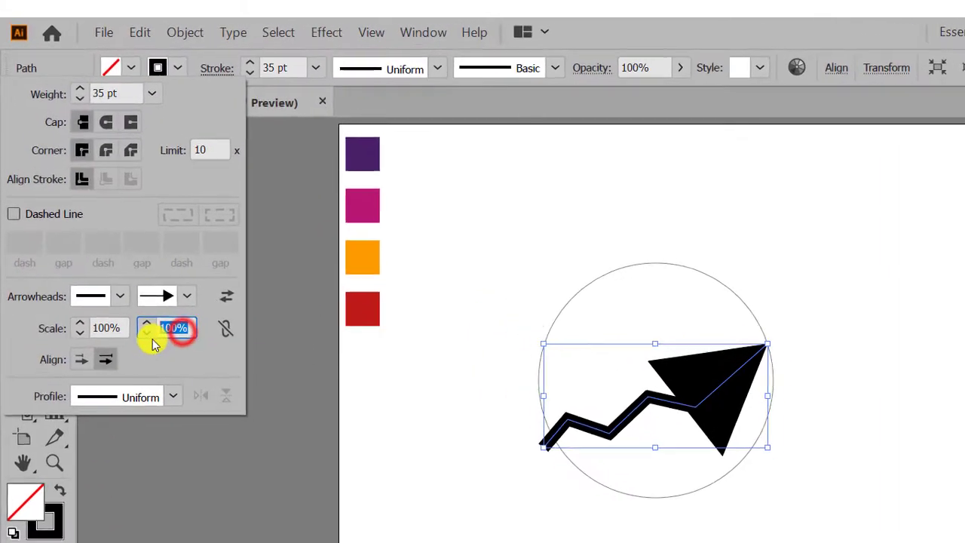
click(146, 335)
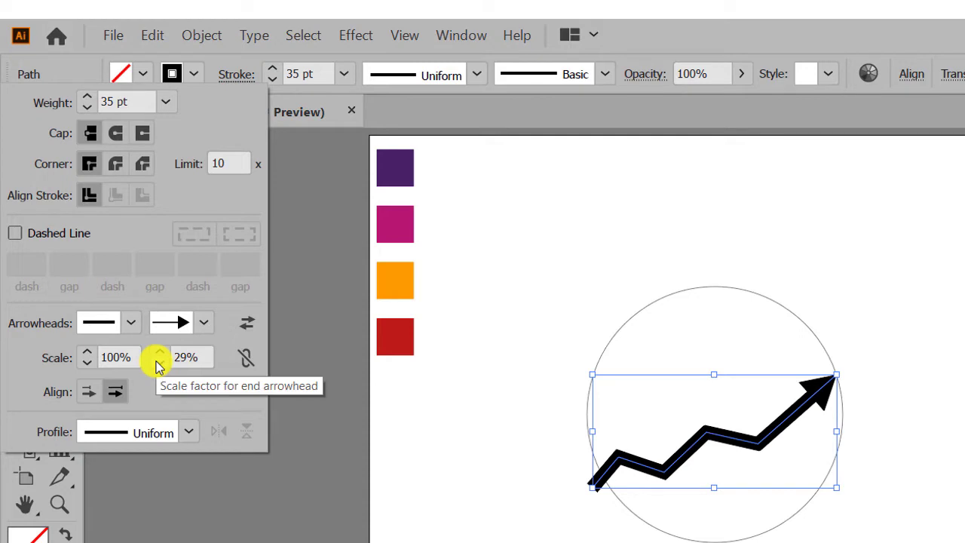
click(159, 364)
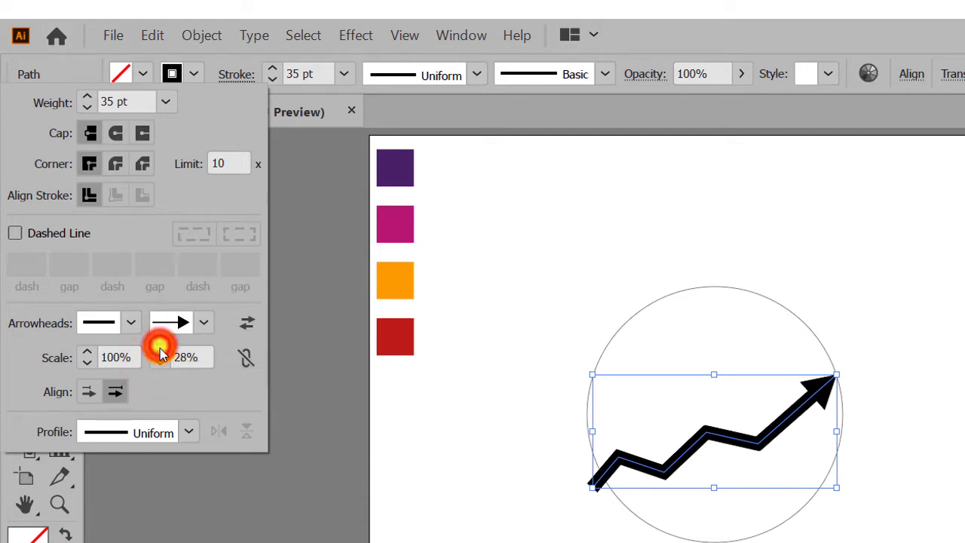
click(161, 361)
click(161, 361)
click(161, 361)
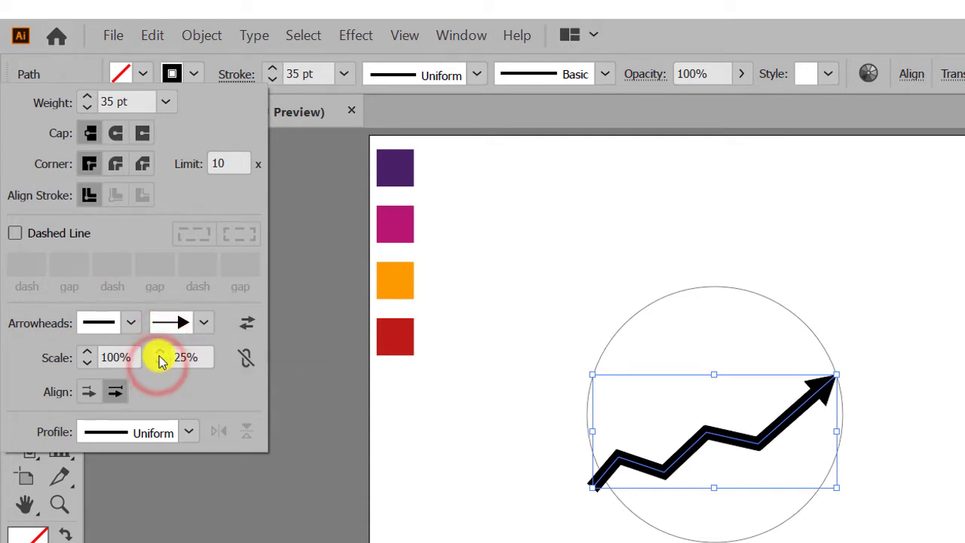
click(558, 500)
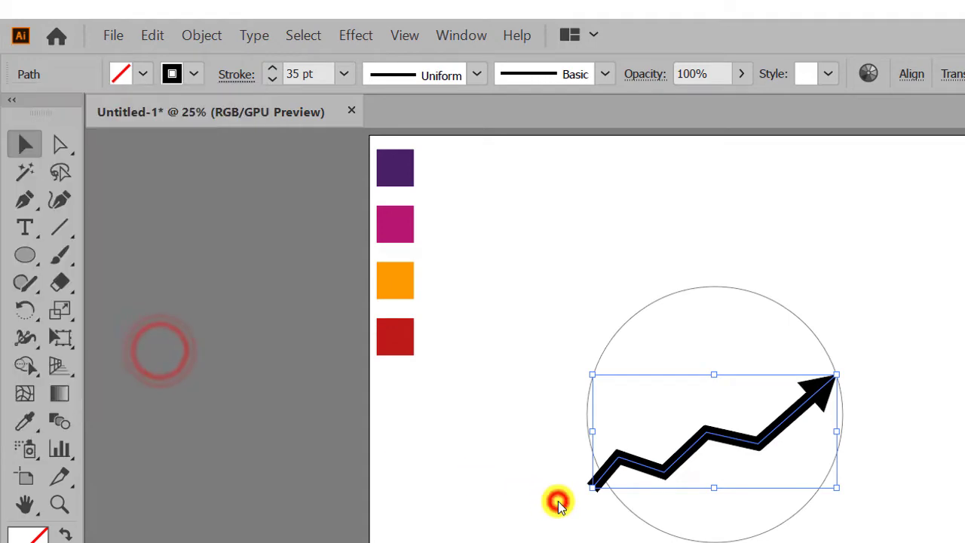
click(558, 501)
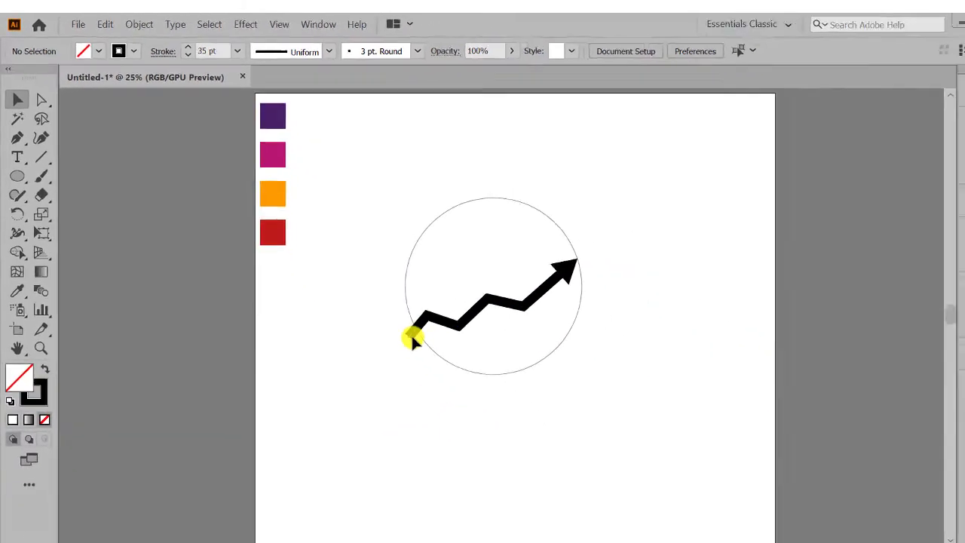
Give the circle a solid teal fill with no outline.
click(385, 256)
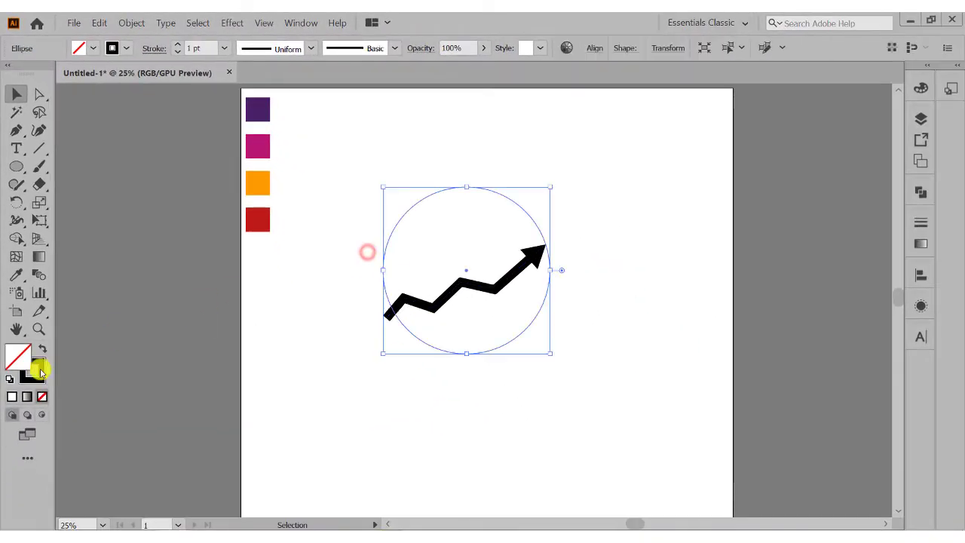
click(42, 347)
click(95, 49)
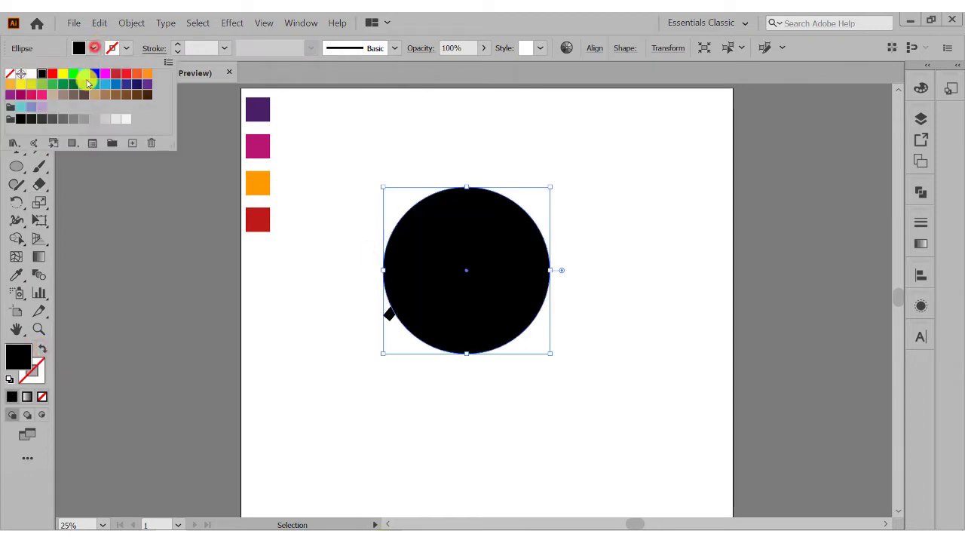
click(96, 87)
click(338, 252)
click(339, 251)
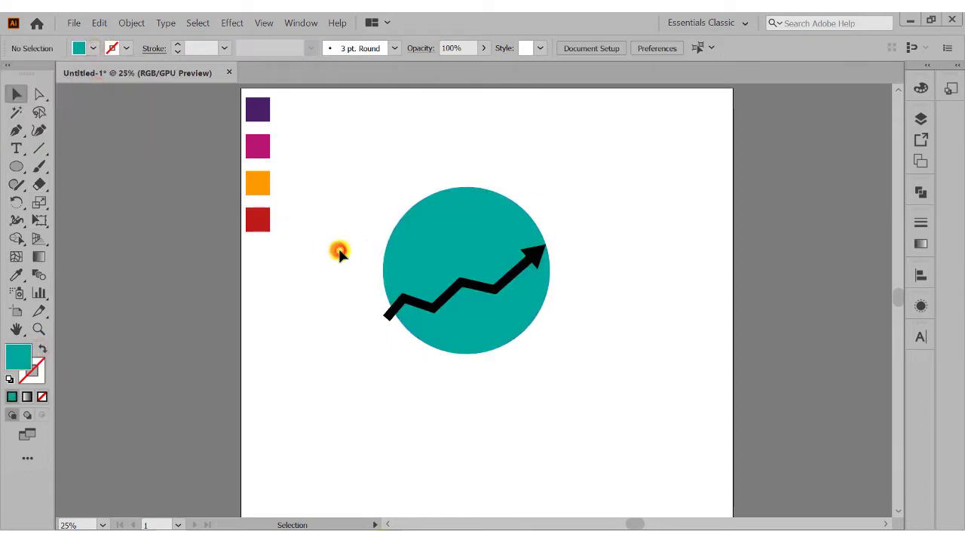
Select the circle and arrow together and move them lower on the artboard.
scroll(338, 252, up, 1)
drag(339, 252, 537, 350)
drag(475, 239, 475, 351)
click(381, 270)
scroll(184, 264, down, 1)
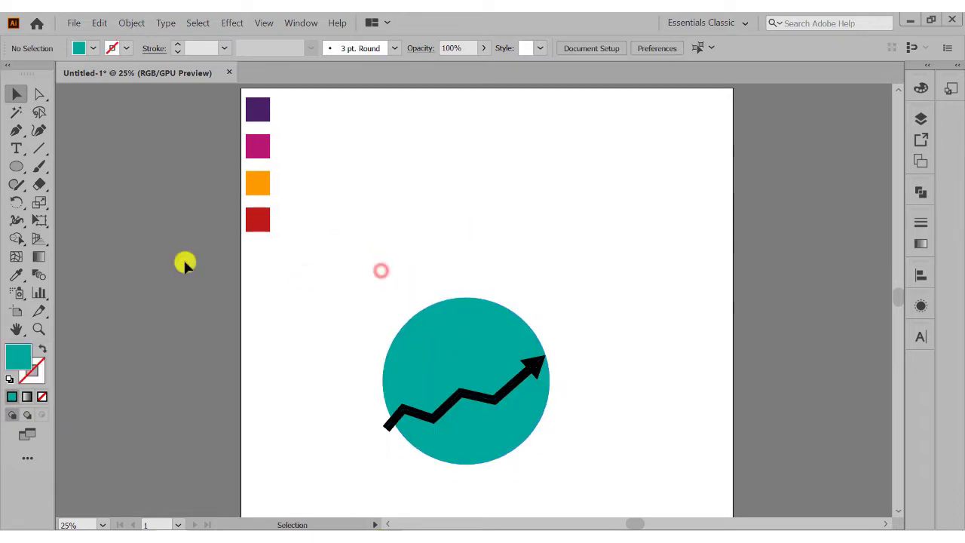
Draw a tall, narrow teal rectangle above and left of the circle.
drag(19, 169, 66, 172)
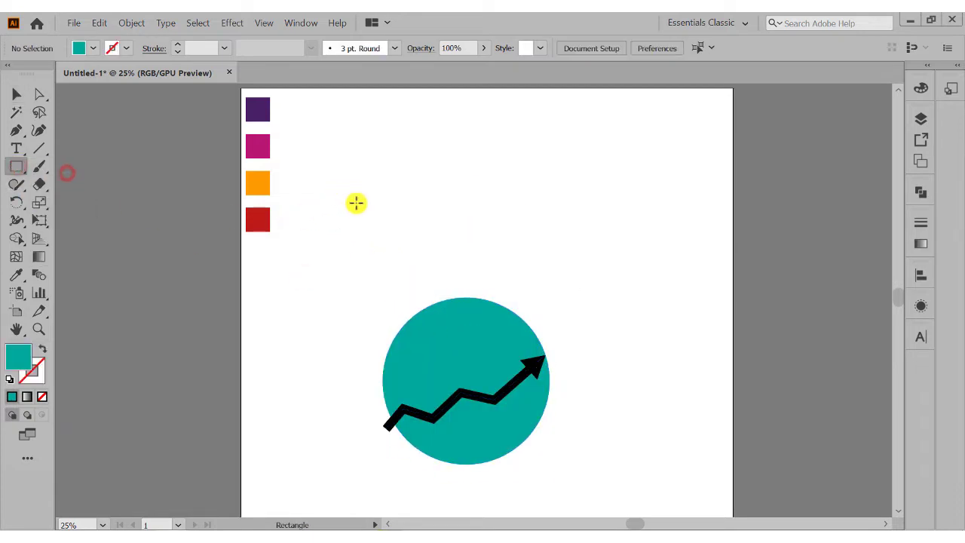
drag(369, 210, 386, 272)
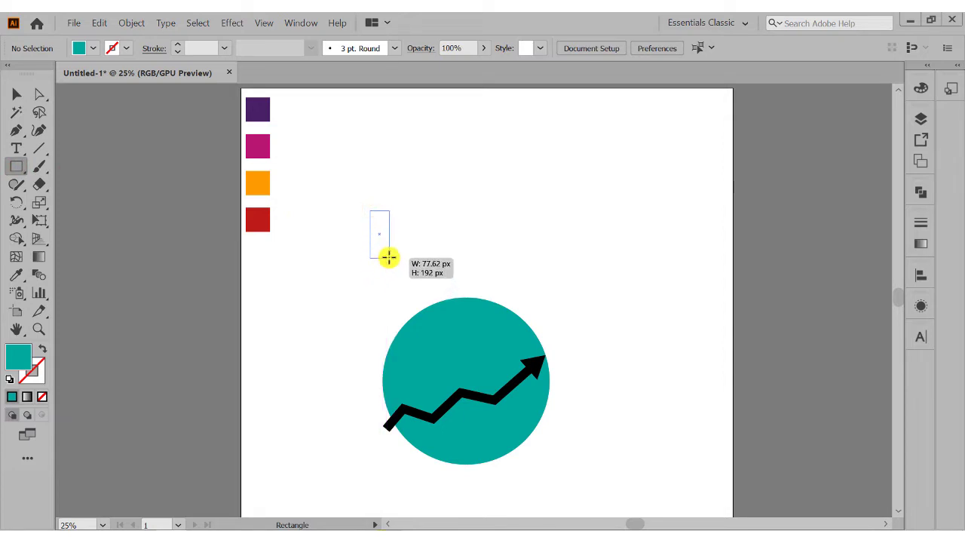
drag(388, 257, 389, 257)
click(15, 100)
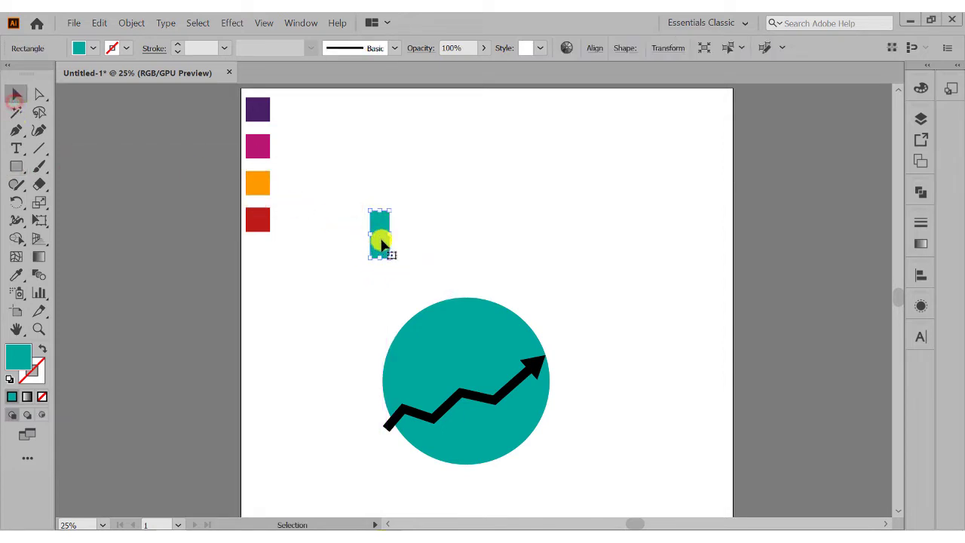
click(413, 220)
Add a point at the centre of the rectangle's top edge and pull it up into a peak.
click(17, 131)
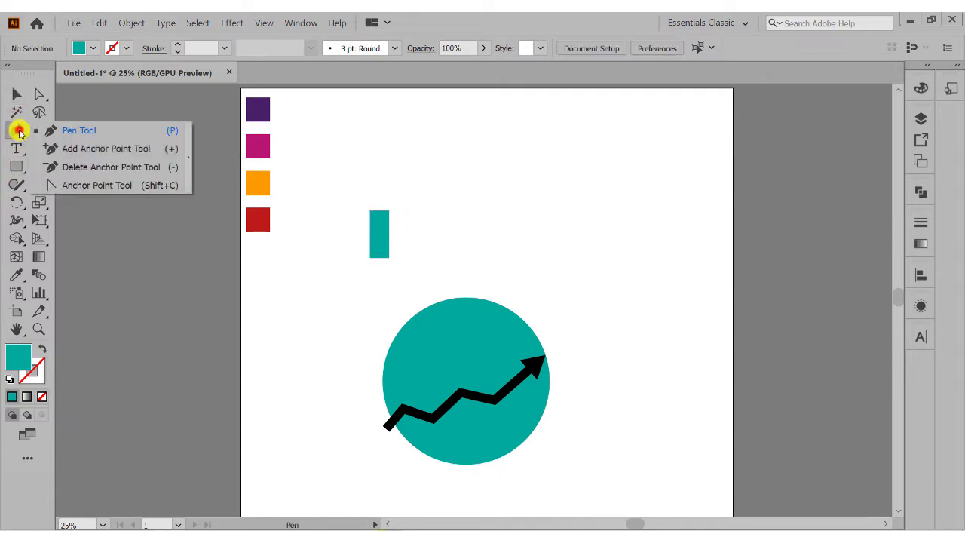
click(68, 166)
scroll(381, 219, up, 3)
key(alt)
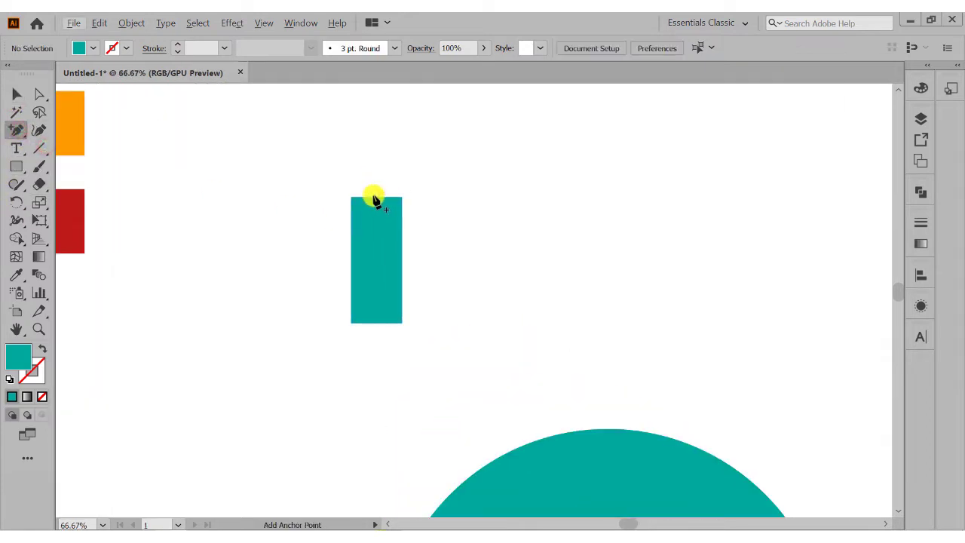
click(376, 196)
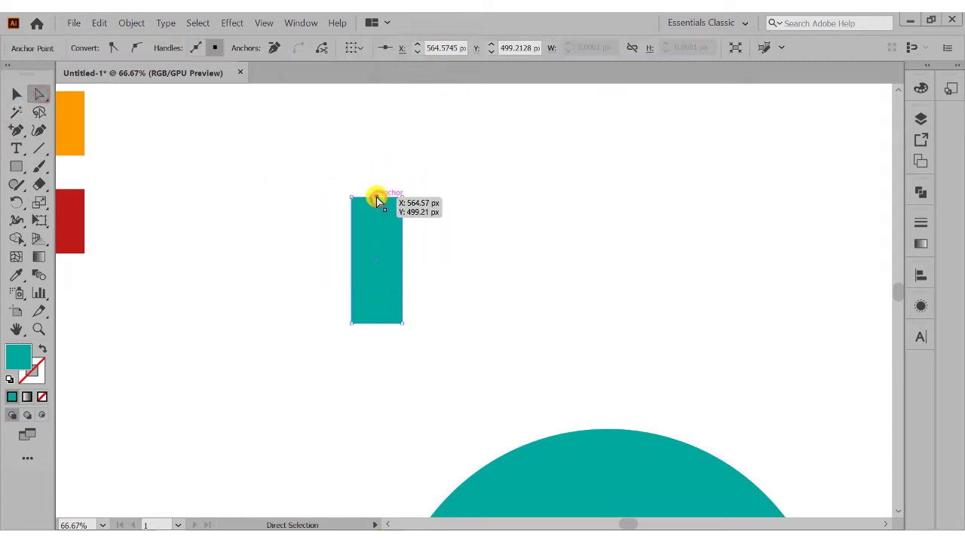
drag(377, 201, 377, 189)
Alt-drag a copy of the peaked bar to its right.
click(17, 94)
click(219, 210)
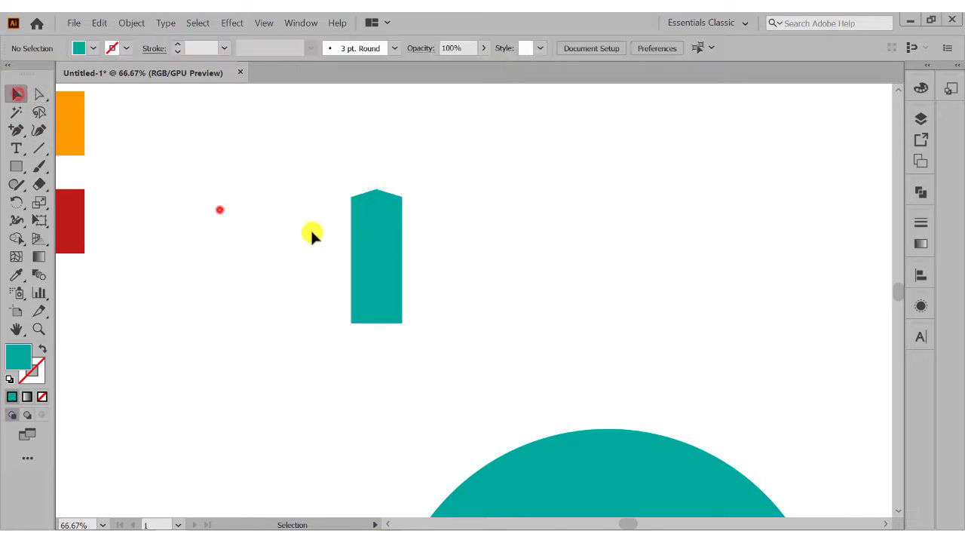
drag(375, 257, 446, 263)
Repeat the copy twice with Ctrl+D for a row of four peaked bars.
key(ctrl+d)
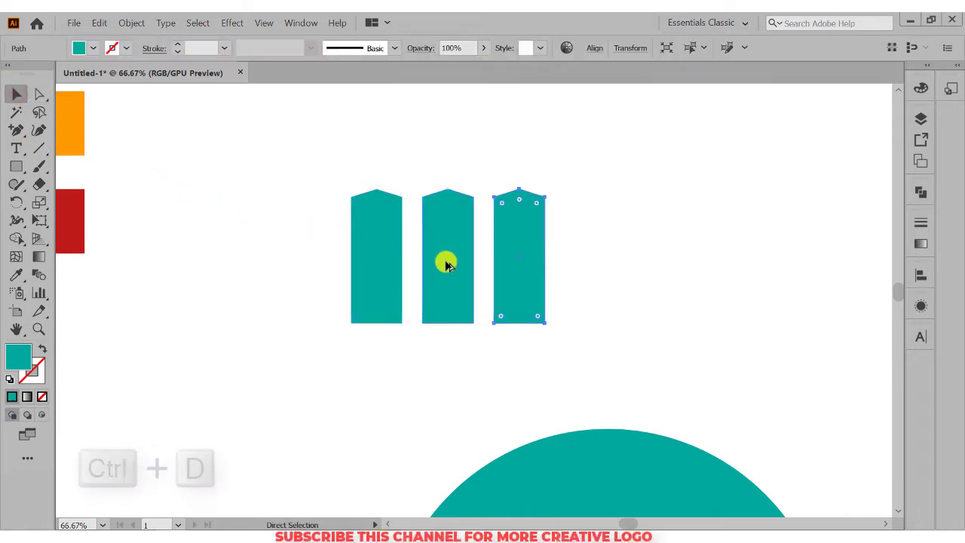
key(ctrl+d)
click(284, 215)
Stretch bars two, three and four downward, each longer than the last, and select all four.
click(456, 287)
drag(449, 322, 451, 341)
click(528, 318)
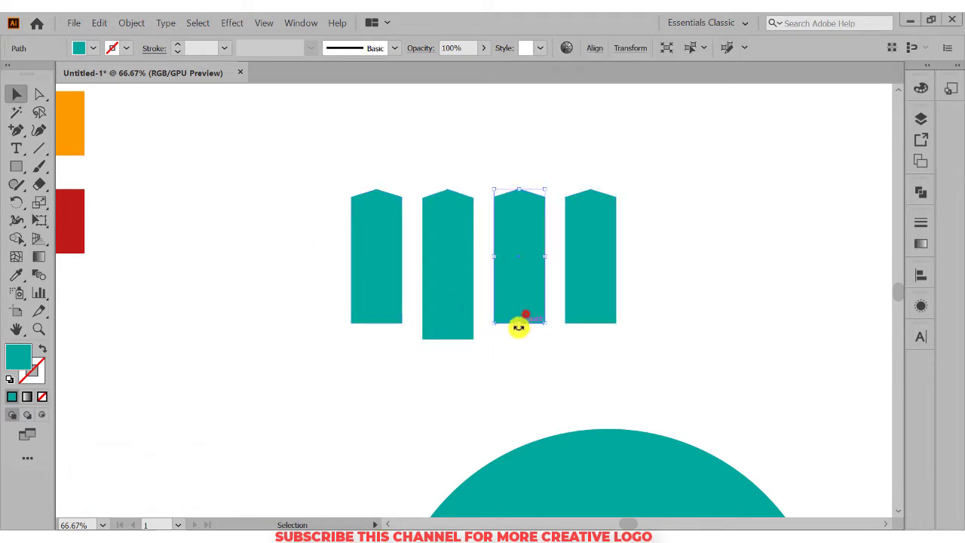
drag(522, 321, 520, 358)
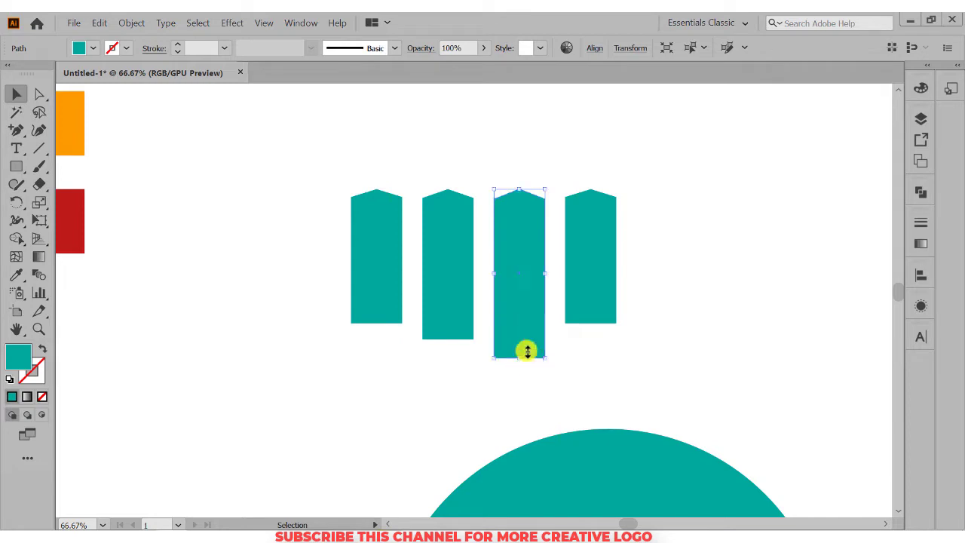
click(589, 316)
drag(594, 330, 594, 374)
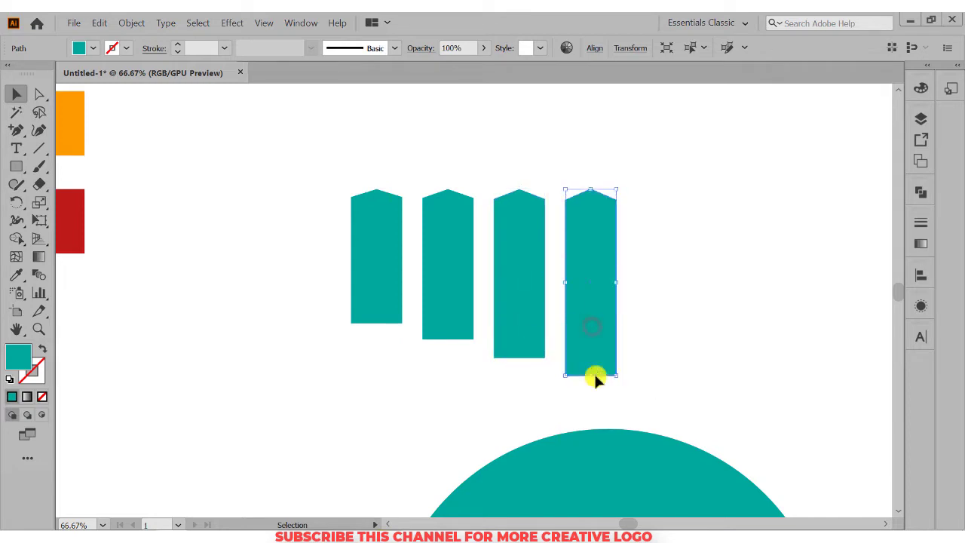
drag(670, 368, 670, 367)
click(595, 47)
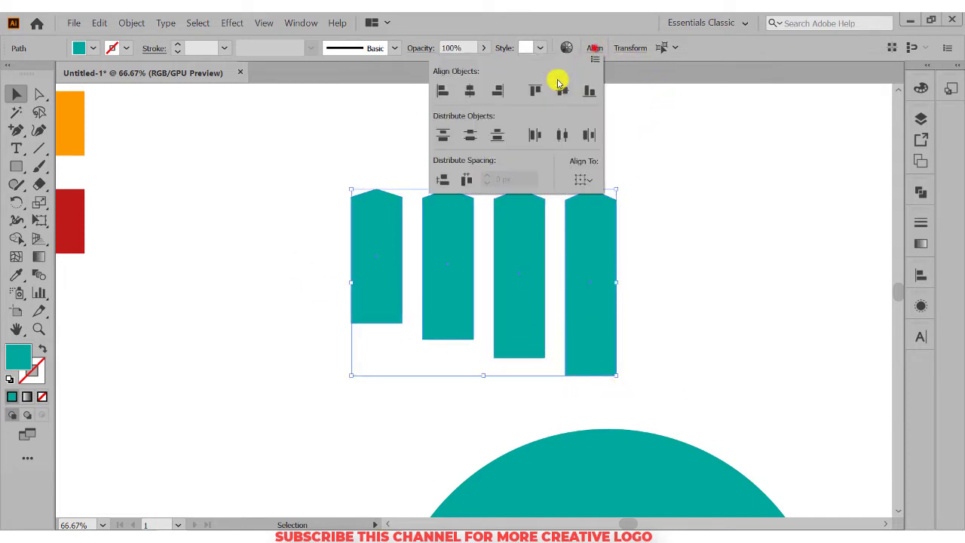
Align the four bars along their bottom edges and move them onto the circle.
click(588, 92)
click(674, 222)
scroll(385, 199, down, 2)
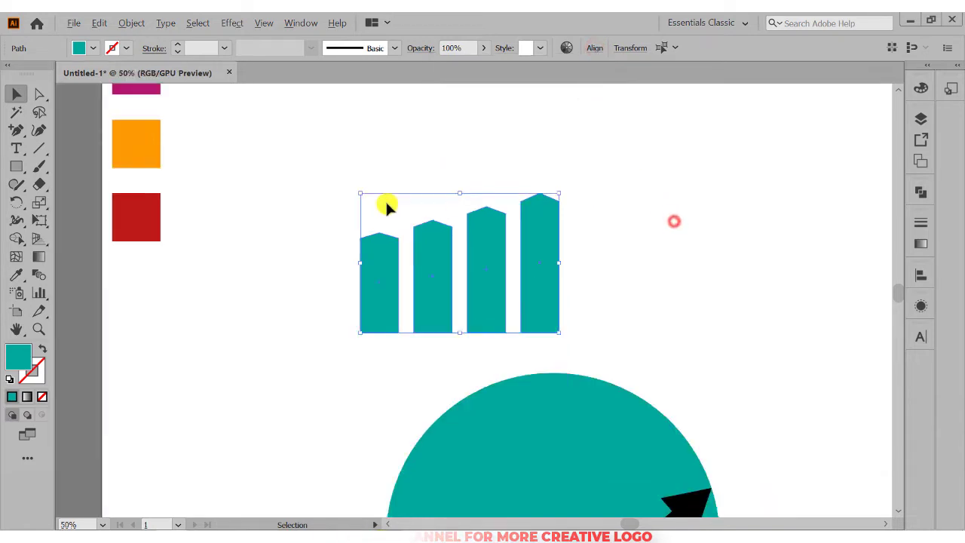
scroll(385, 203, down, 1)
drag(460, 216, 503, 356)
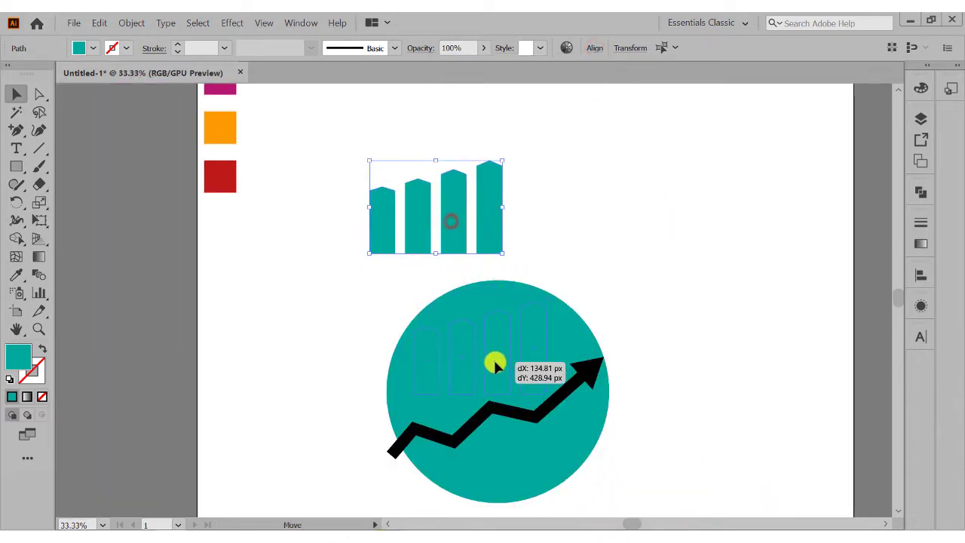
Fill the bars with white.
click(92, 49)
click(30, 70)
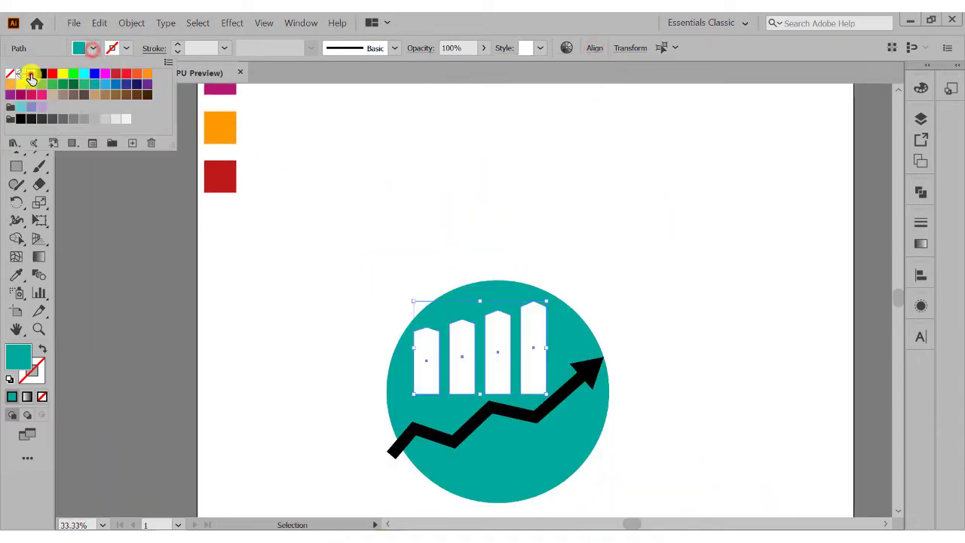
click(532, 237)
scroll(567, 279, down, 1)
scroll(523, 324, up, 2)
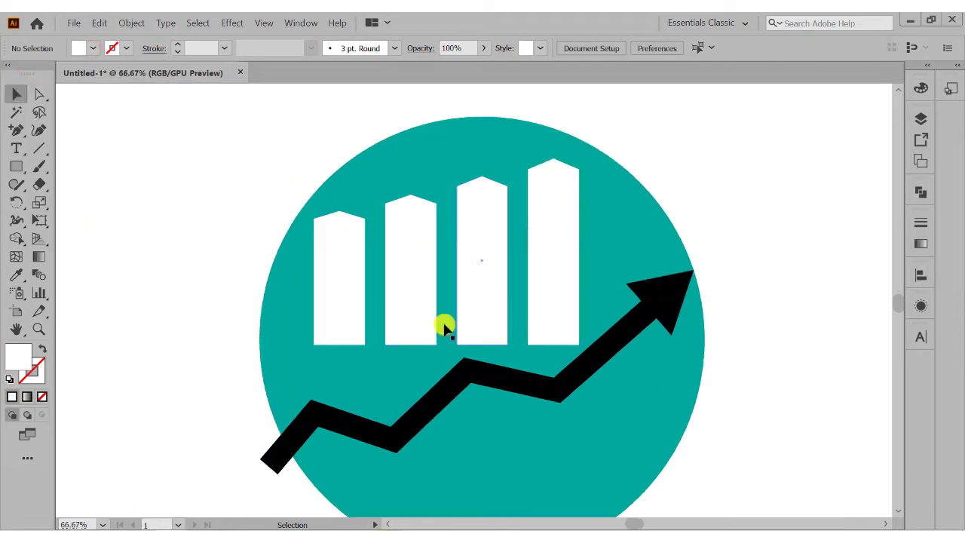
Select all four white bars together.
click(341, 304)
shift+click(414, 297)
shift+click(469, 297)
shift+click(560, 295)
Shift the four bars slightly down and right, then lengthen them downward in pairs.
drag(559, 300, 579, 317)
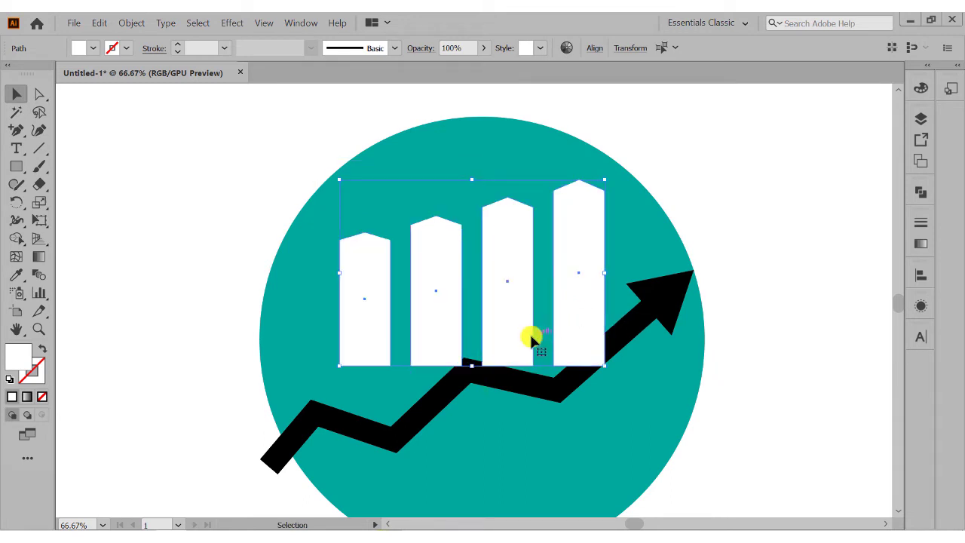
click(185, 254)
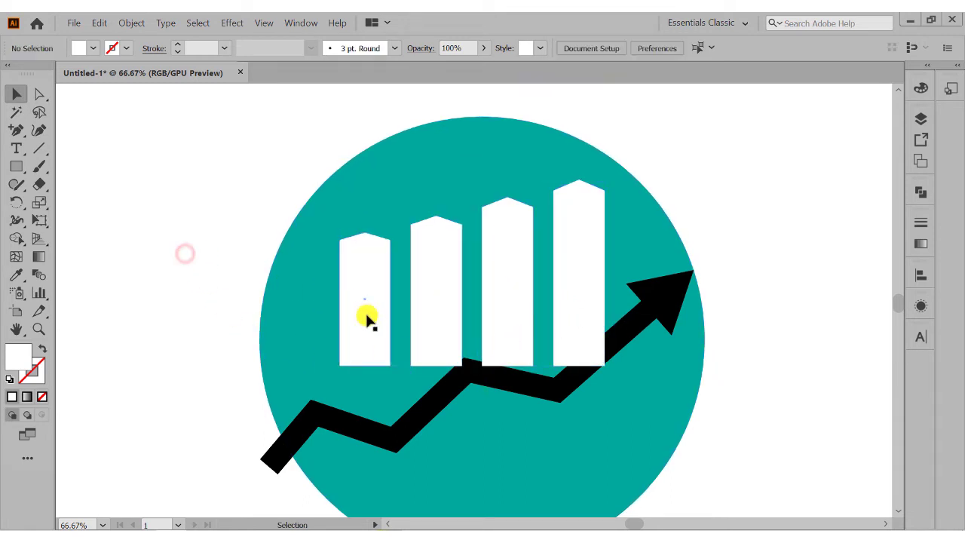
scroll(367, 319, down, 1)
click(366, 316)
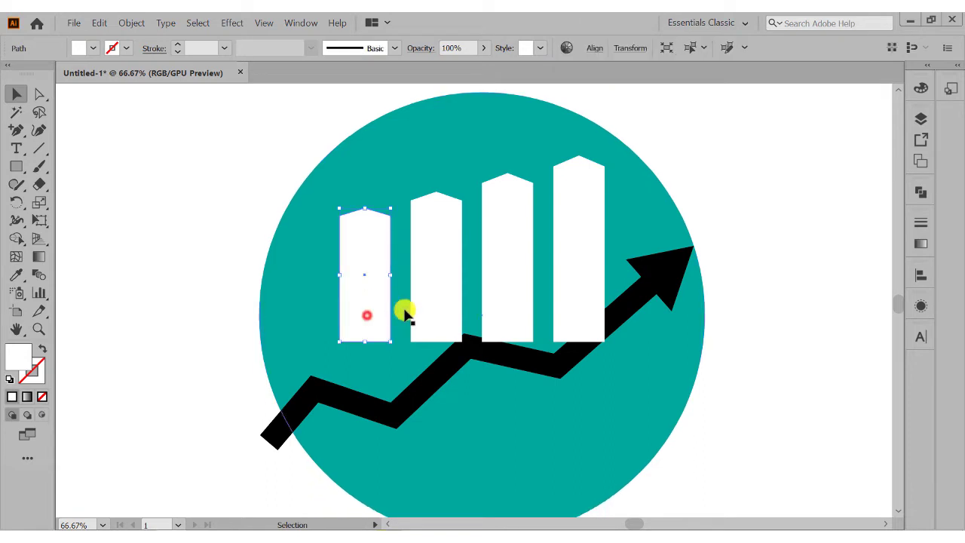
shift+click(427, 312)
drag(400, 342, 393, 411)
click(504, 323)
shift+click(578, 324)
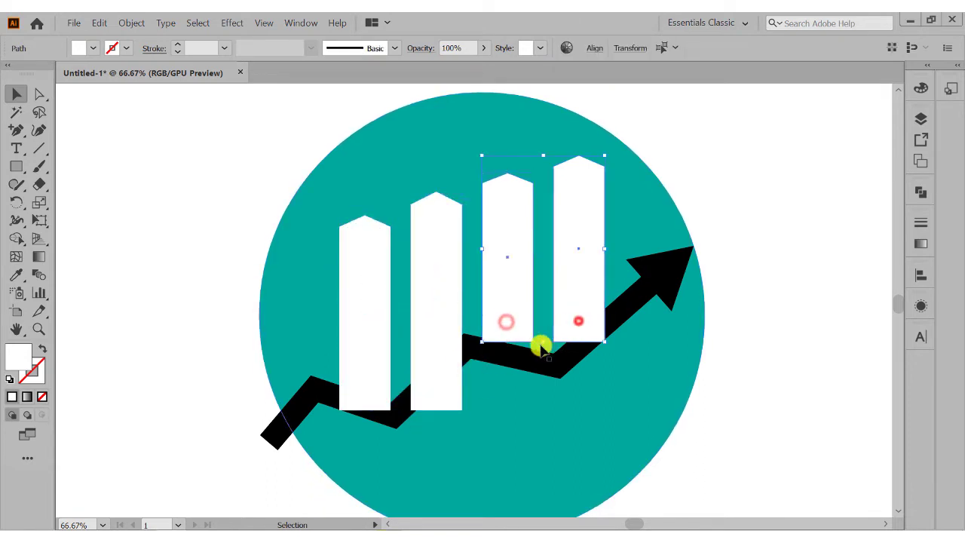
drag(542, 342, 541, 407)
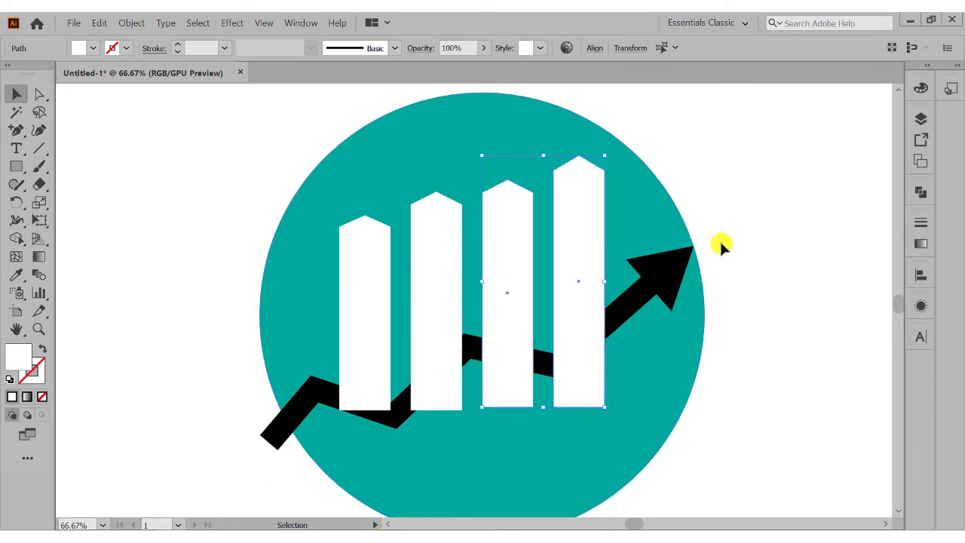
Nudge the first two bars slightly left and the tallest bar right to widen the gaps.
click(738, 207)
scroll(308, 216, down, 1)
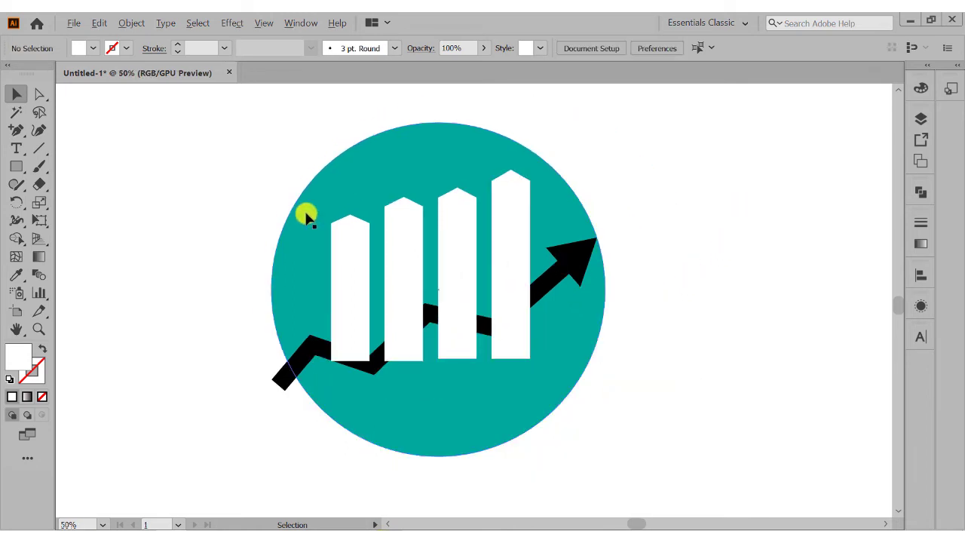
click(707, 217)
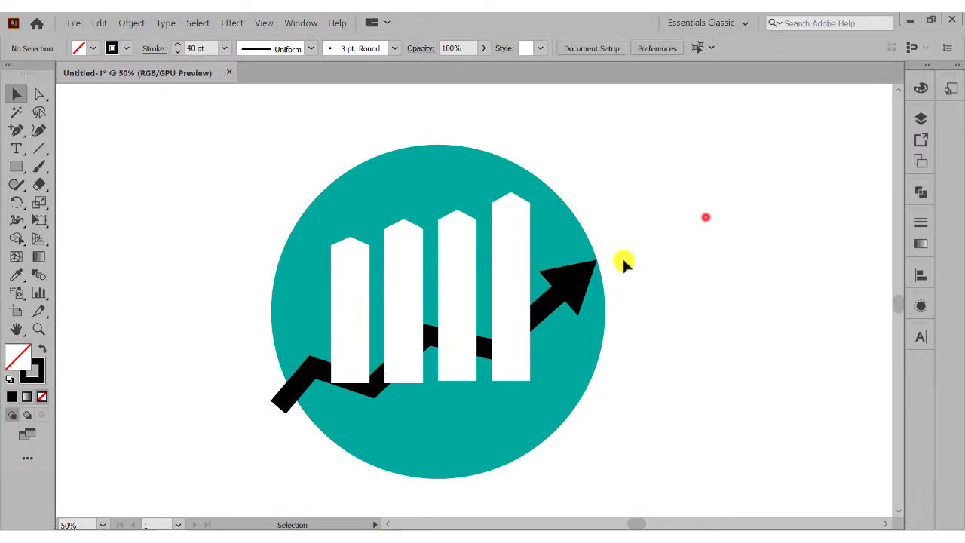
drag(345, 314, 334, 310)
drag(410, 327, 404, 324)
drag(507, 328, 462, 320)
Distribute the four white bars evenly using Horizontal Distribute Center.
shift+click(352, 294)
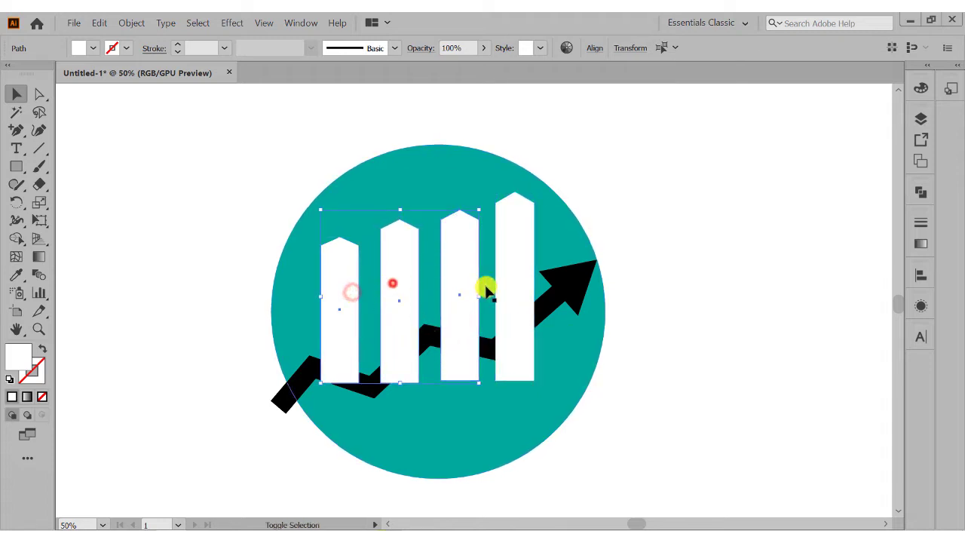
shift+click(511, 280)
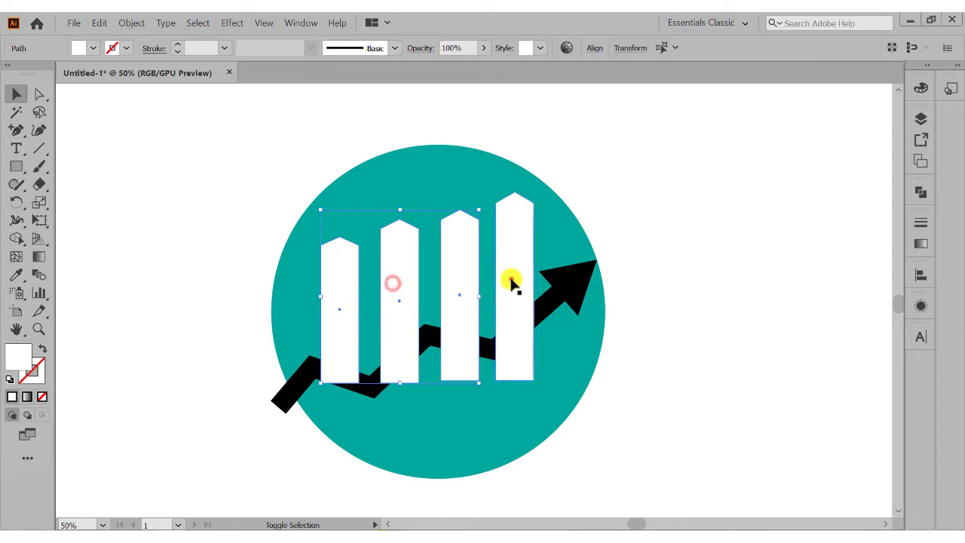
click(593, 51)
click(562, 136)
click(721, 262)
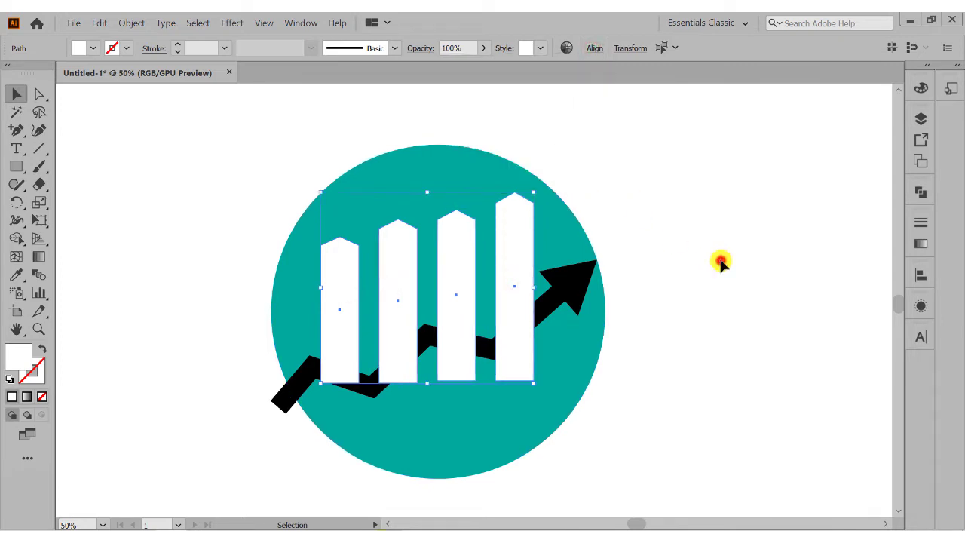
click(721, 262)
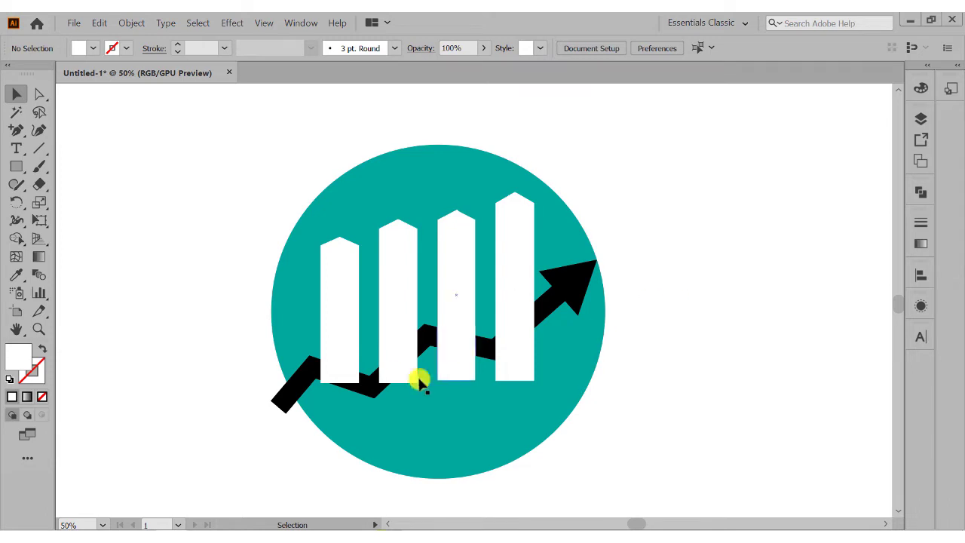
Stretch the bars downward together so their bottoms sit lower in the circle.
click(341, 340)
shift+click(445, 347)
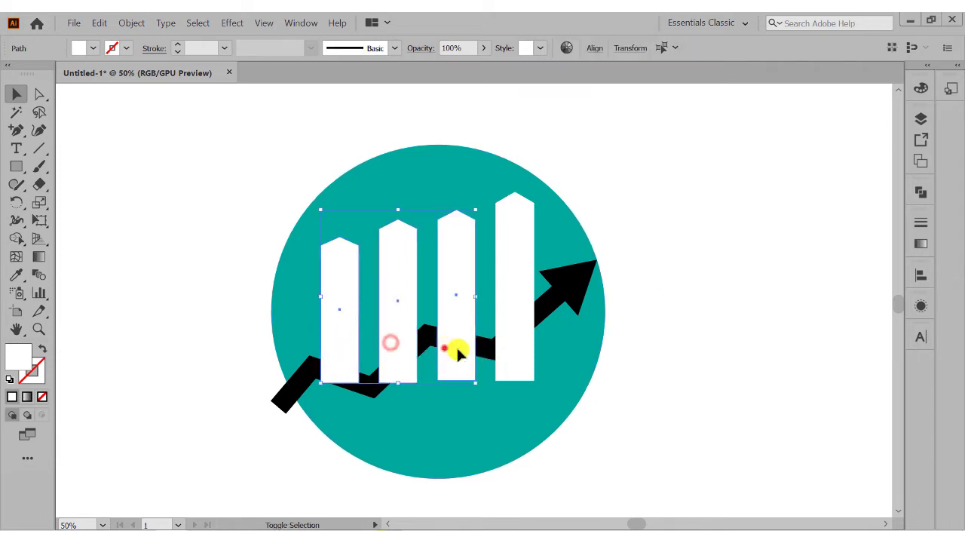
shift+click(507, 350)
drag(424, 388, 426, 408)
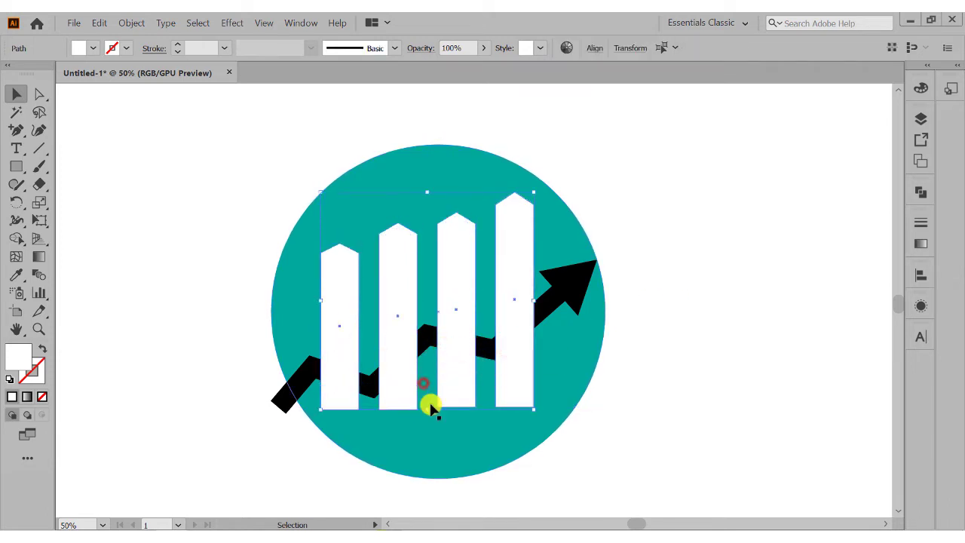
click(674, 333)
Expand the zigzag arrow's appearance, fill and stroke into shapes, then ungroup it.
click(553, 298)
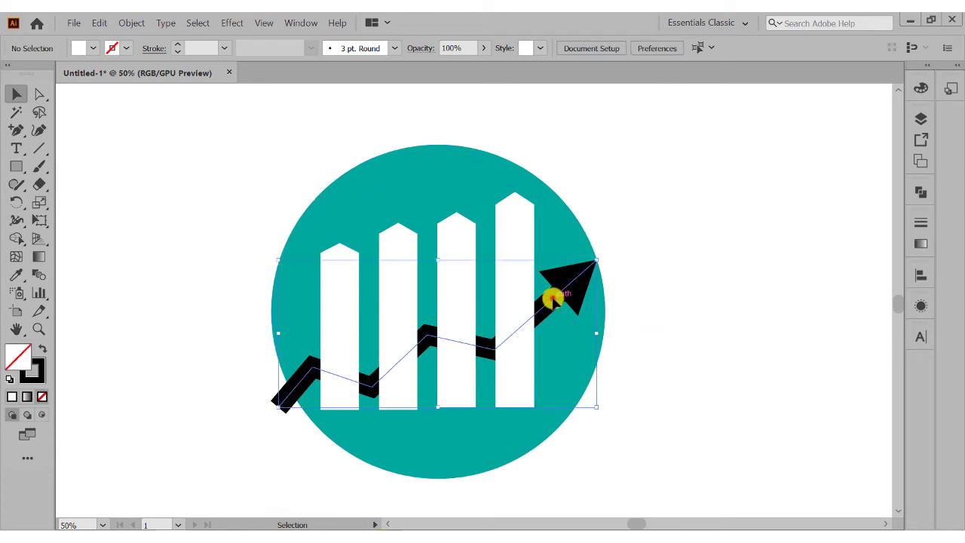
click(133, 23)
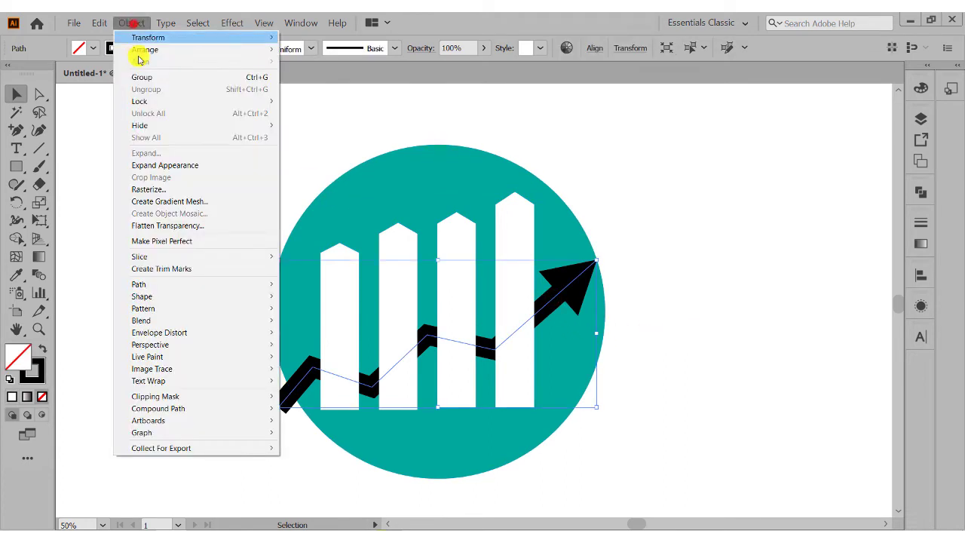
click(167, 163)
click(131, 23)
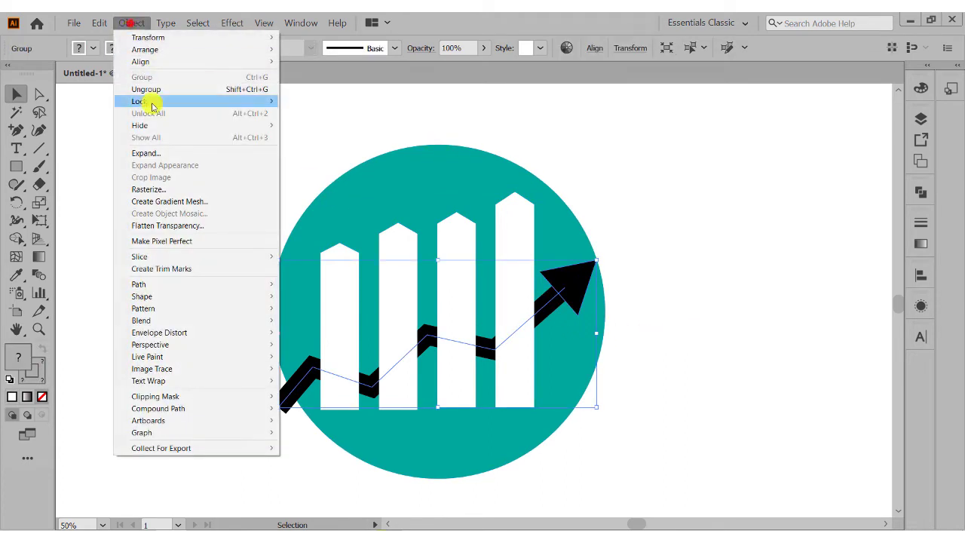
click(162, 150)
click(445, 365)
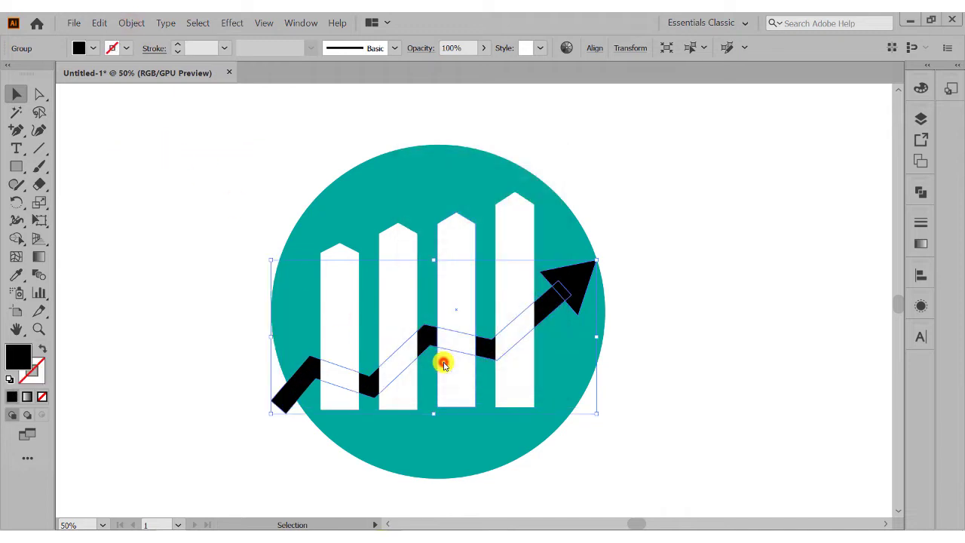
right_click(607, 247)
click(646, 334)
Outline the zigzag line's stroke, offset it by 25 px, and select the white bars.
click(685, 310)
click(289, 389)
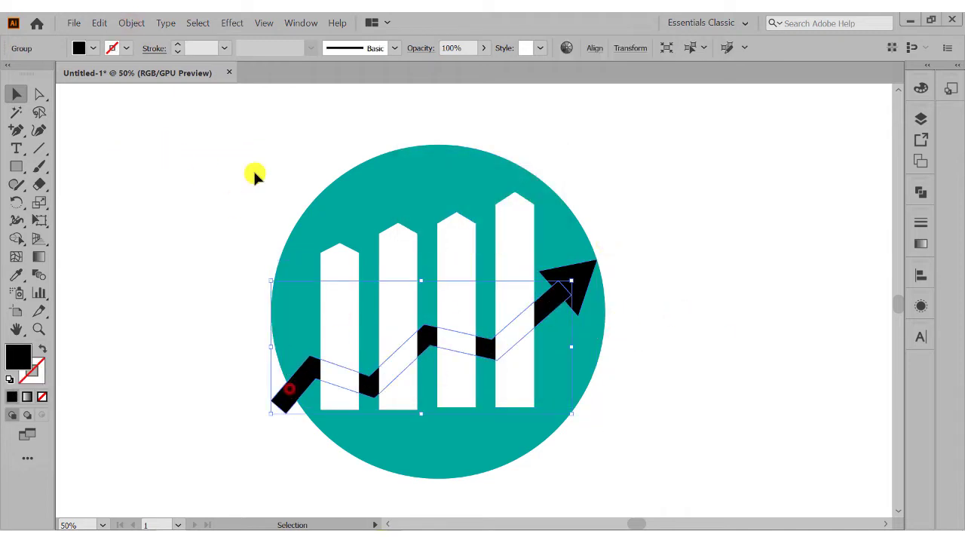
click(131, 23)
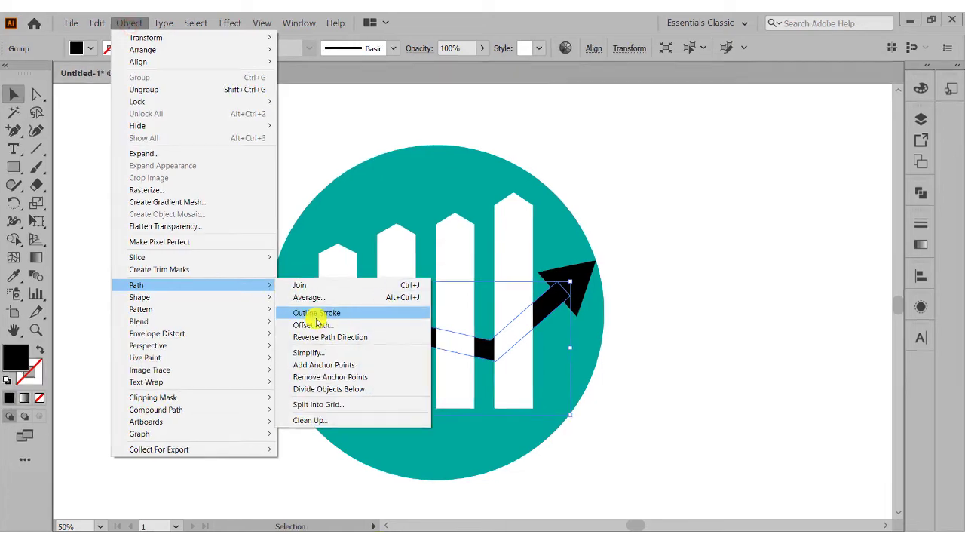
click(316, 310)
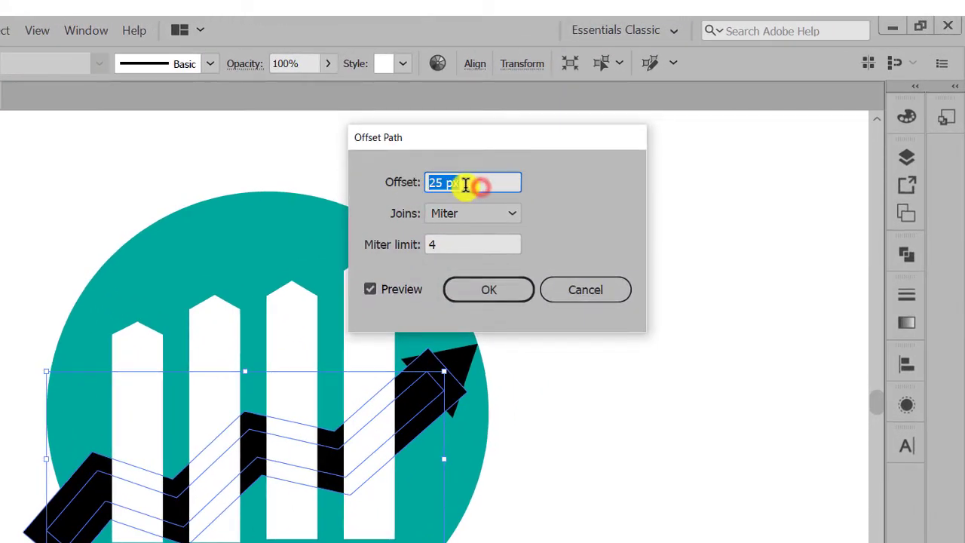
click(488, 290)
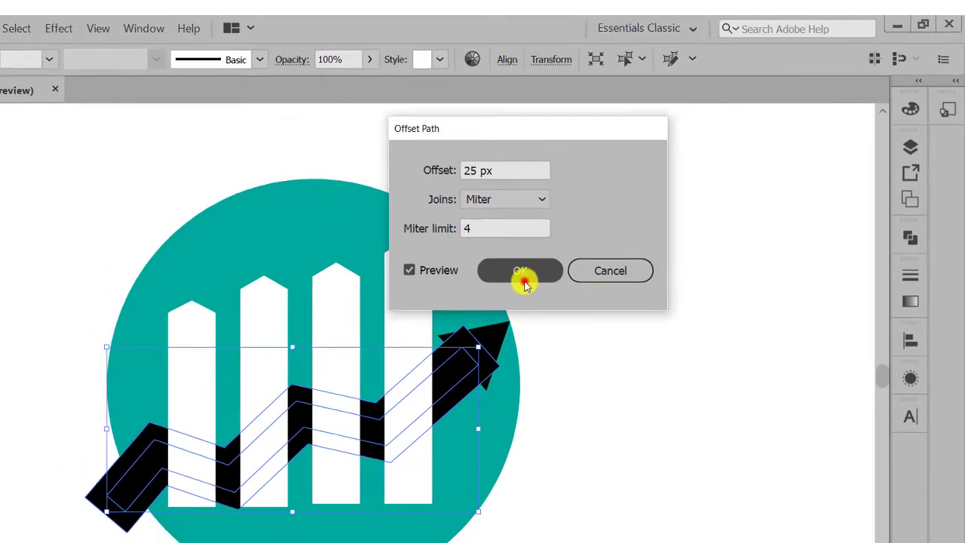
shift+click(337, 300)
shift+click(455, 282)
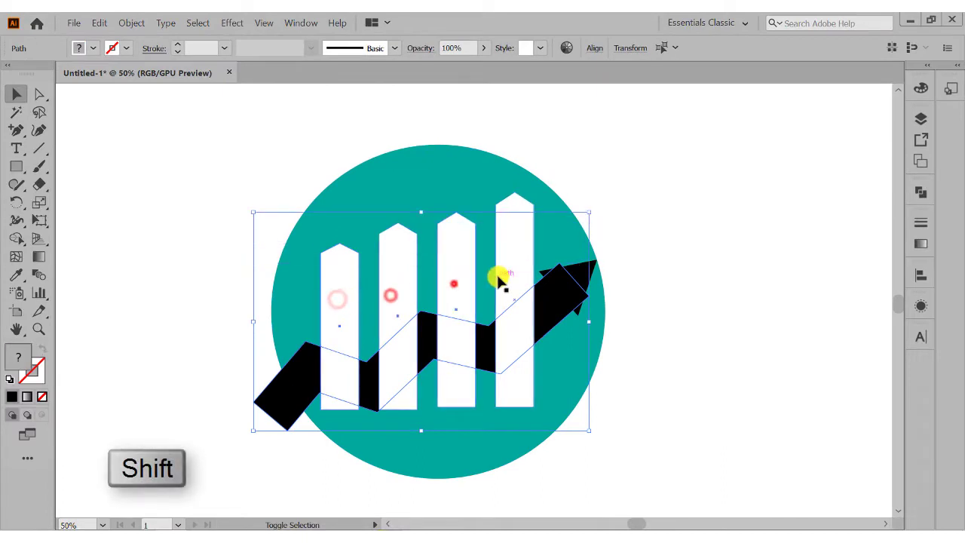
shift+click(509, 270)
Use Shape Builder to erase the bar regions overlapping the offset zigzag.
click(17, 238)
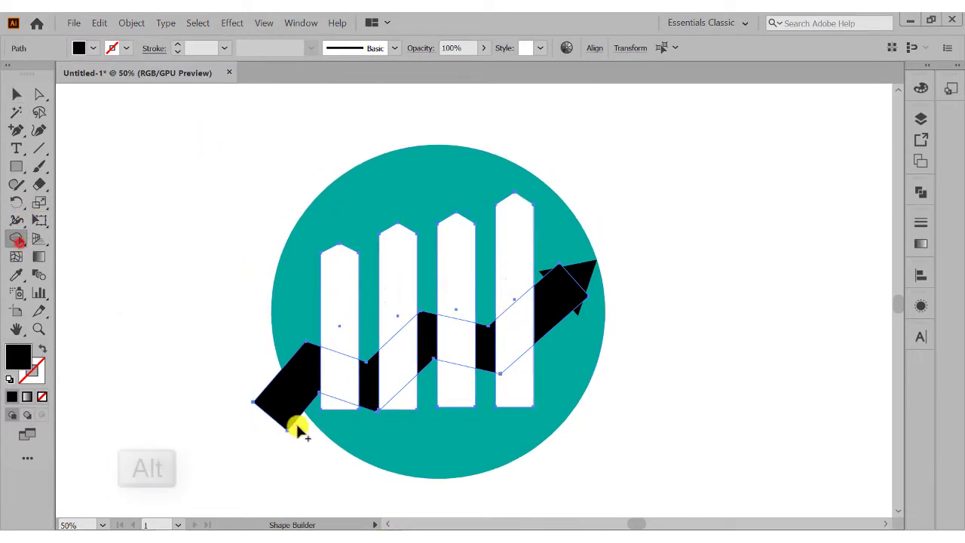
mouse_move(298, 420)
mouse_down()
mouse_move(523, 379)
mouse_move(332, 403)
mouse_up()
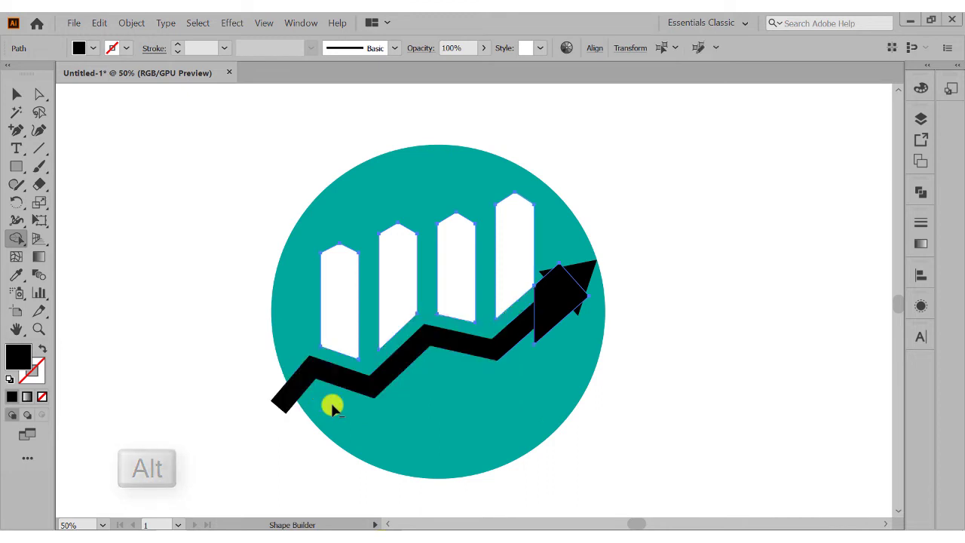
click(12, 93)
click(156, 208)
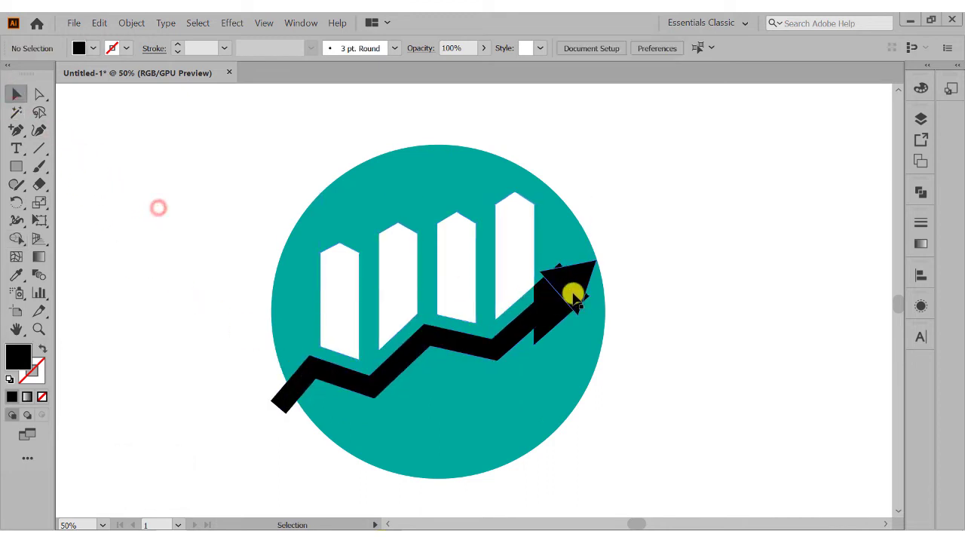
Reselect the black arrow group, briefly toggling Shape Builder and back to Selection.
click(553, 314)
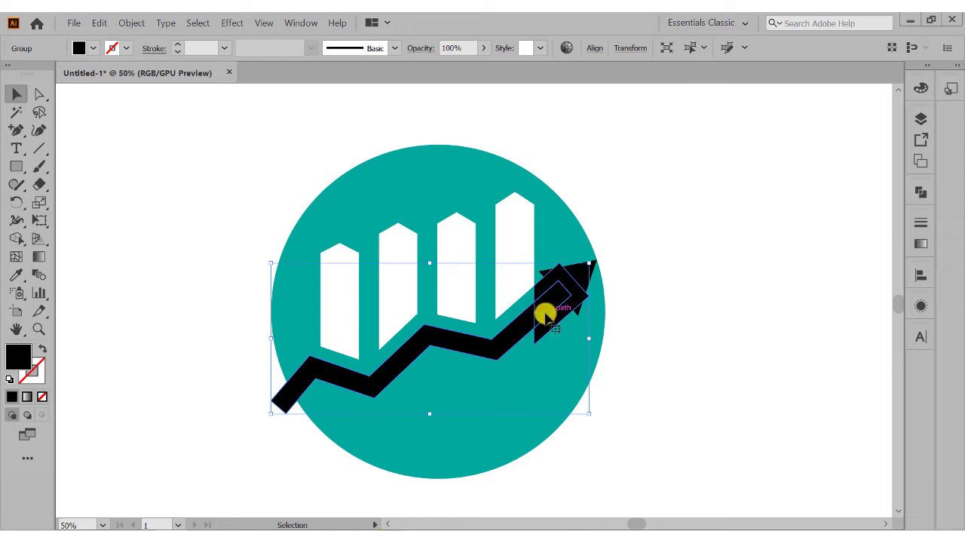
key(shift+m)
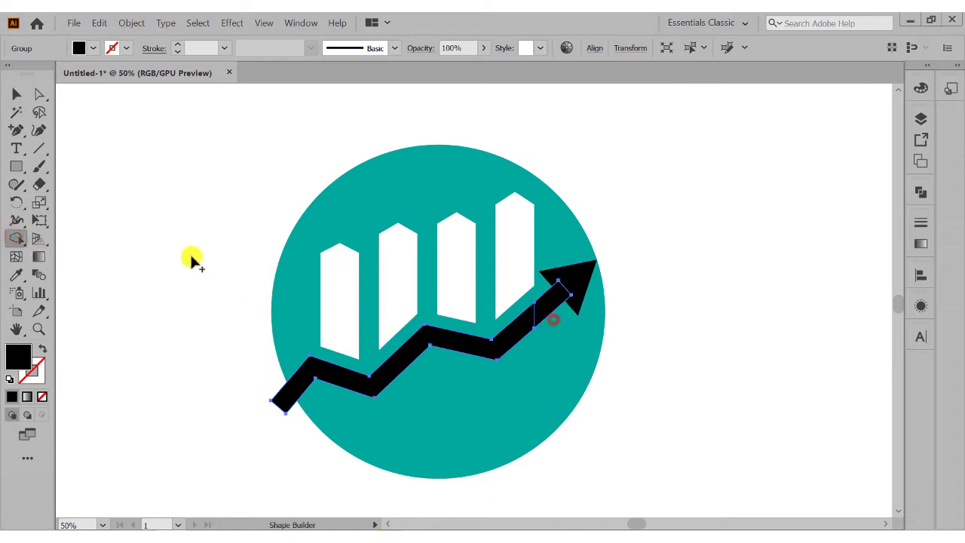
click(15, 95)
click(149, 190)
click(511, 342)
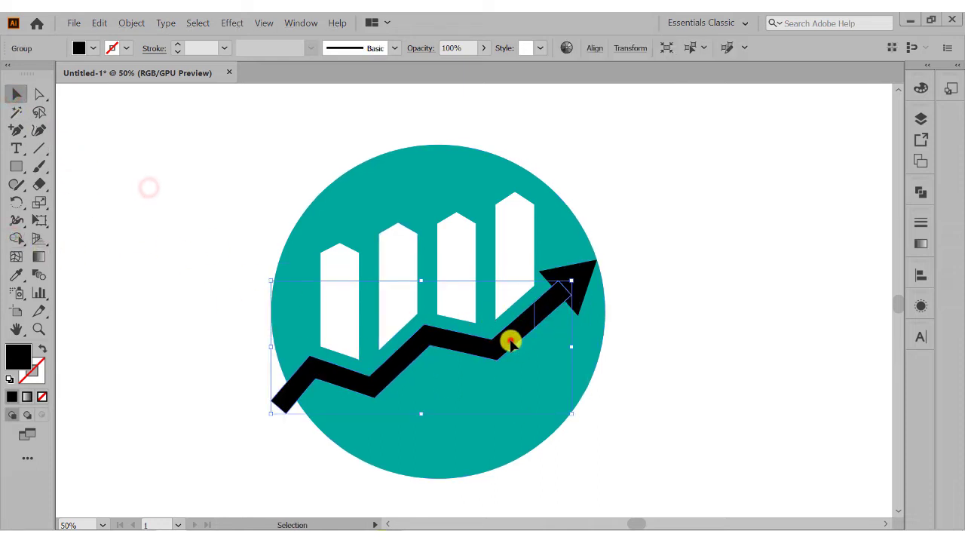
click(292, 25)
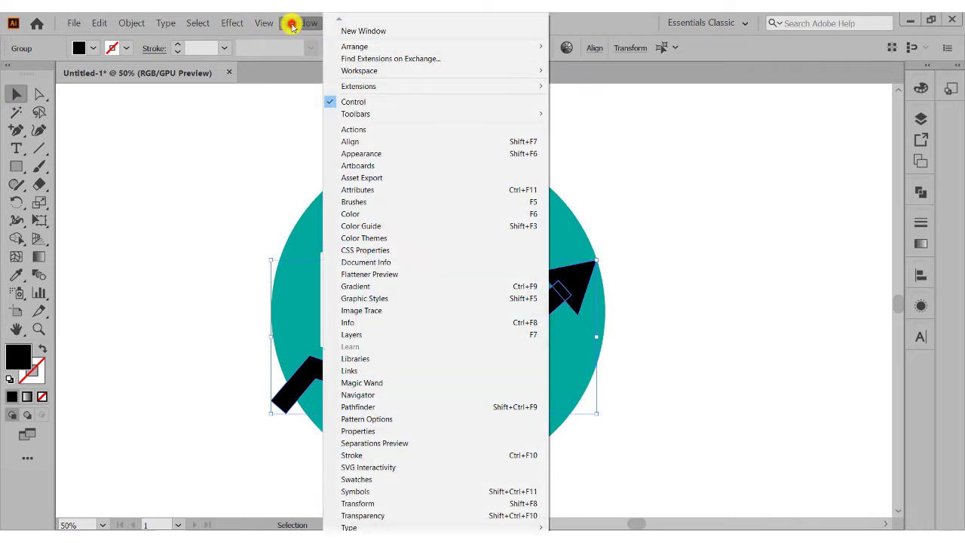
Show the Pathfinder panel and enlarge the arrow slightly from its corner.
click(369, 407)
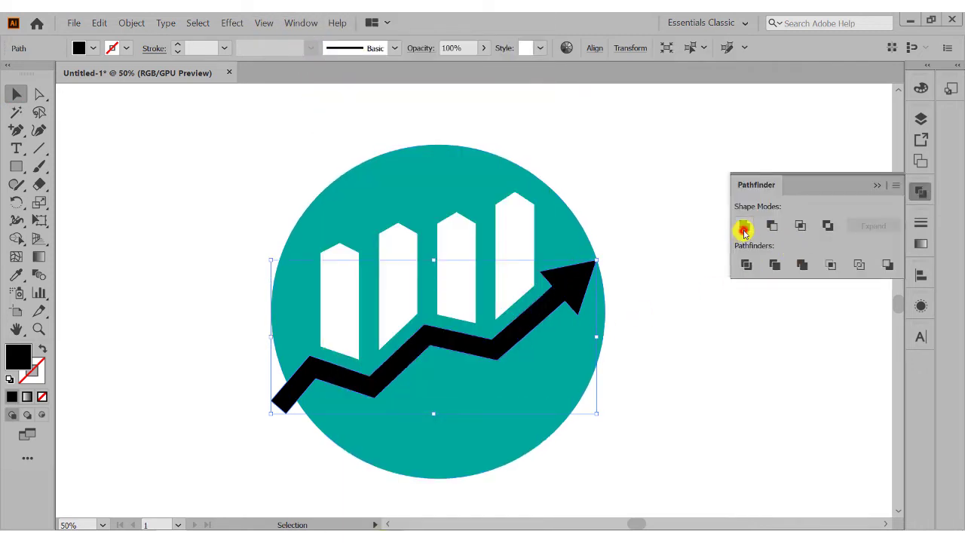
click(631, 251)
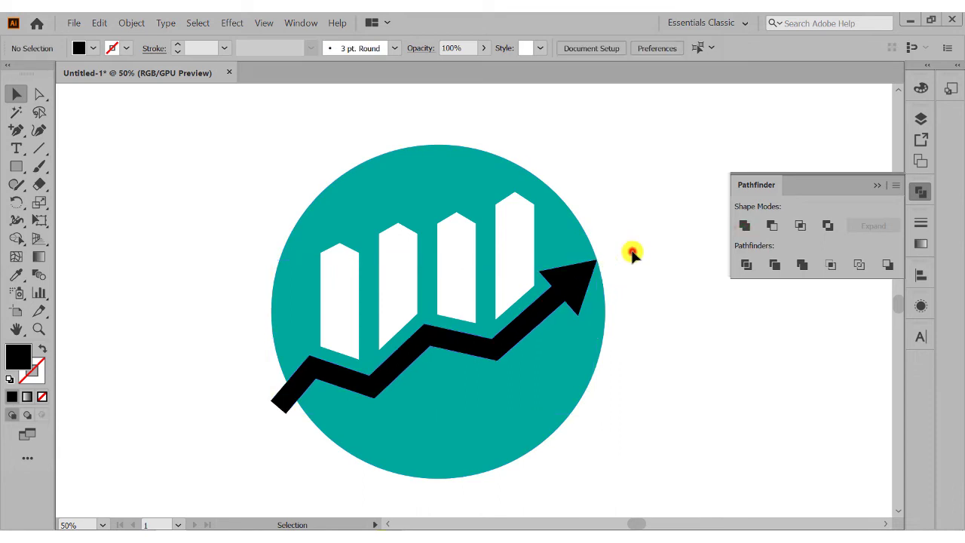
click(568, 289)
scroll(599, 260, up, 4)
drag(599, 261, 638, 255)
click(640, 254)
scroll(586, 254, down, 4)
click(613, 274)
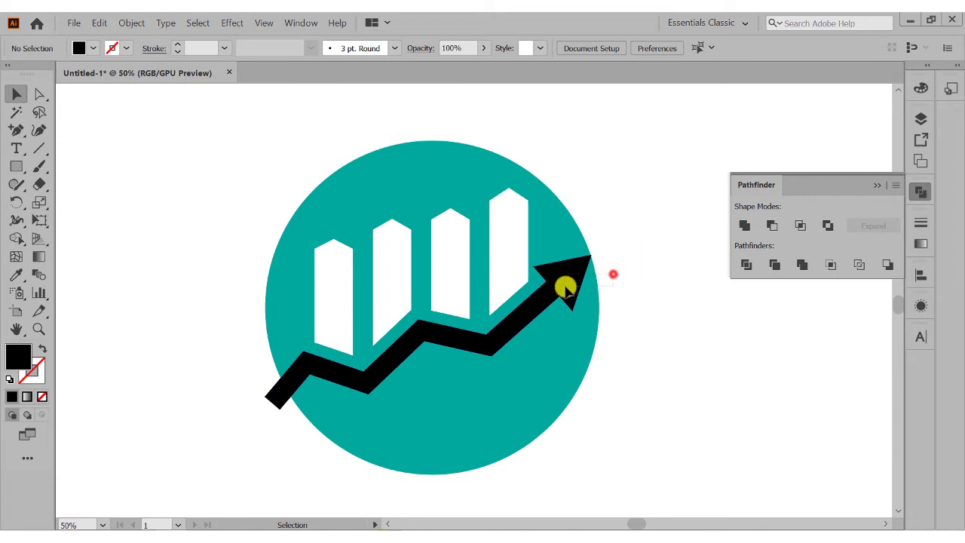
Divide the circle with the arrow, ungroup the pieces, and delete the black arrow piece.
drag(566, 288, 567, 289)
right_click(581, 319)
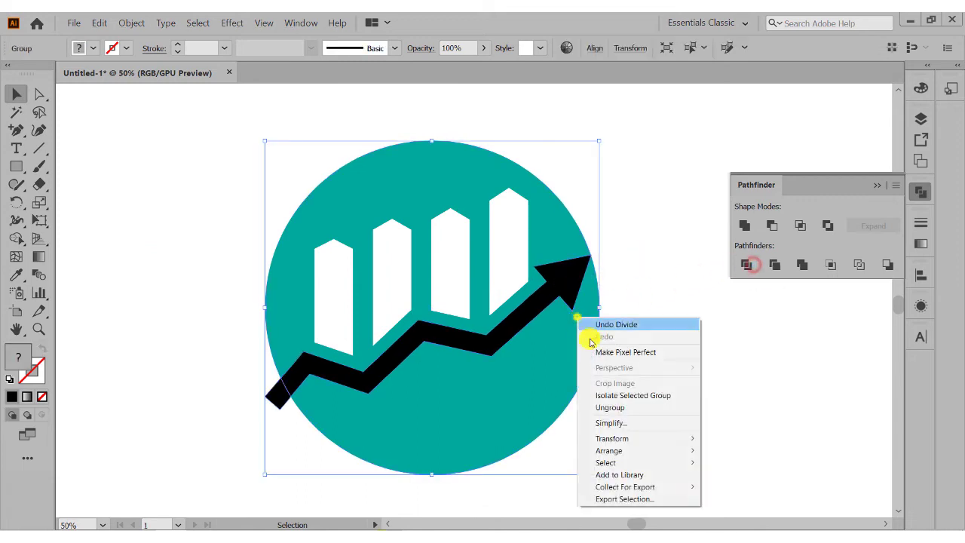
click(607, 405)
click(652, 382)
scroll(477, 360, down, 1)
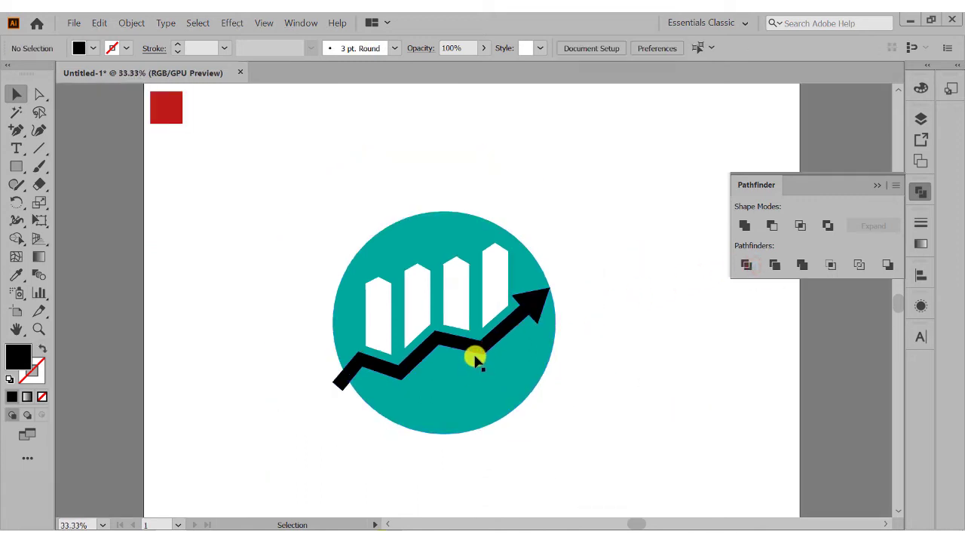
click(475, 348)
key(Delete)
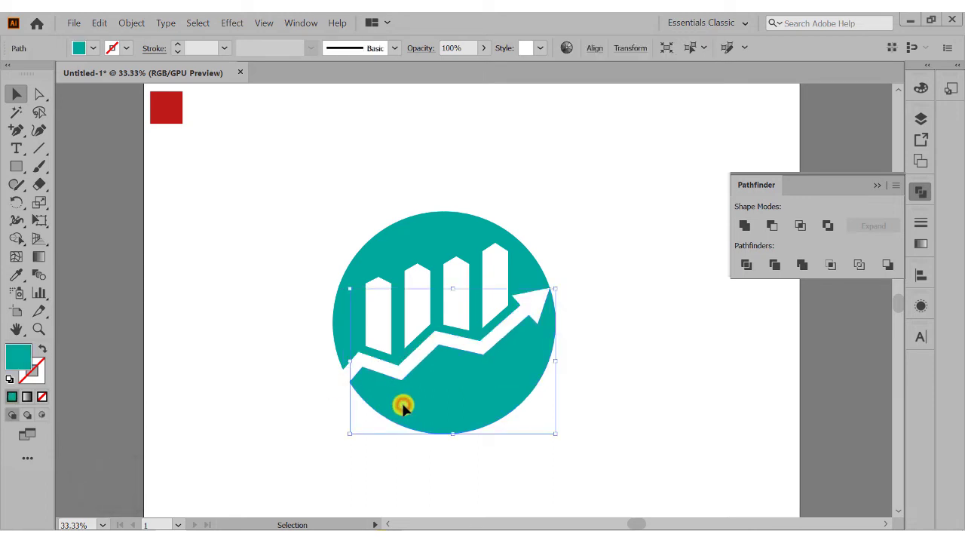
scroll(240, 367, down, 1)
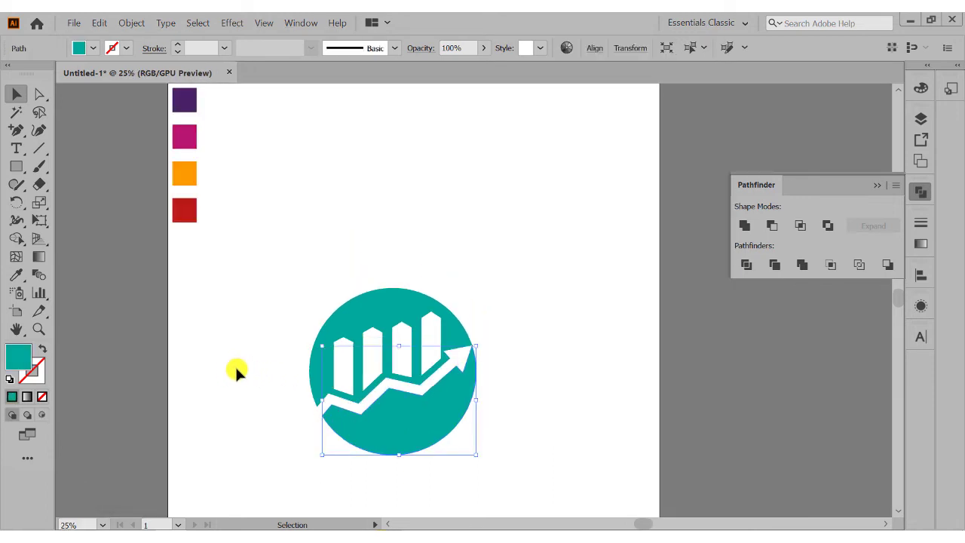
click(295, 23)
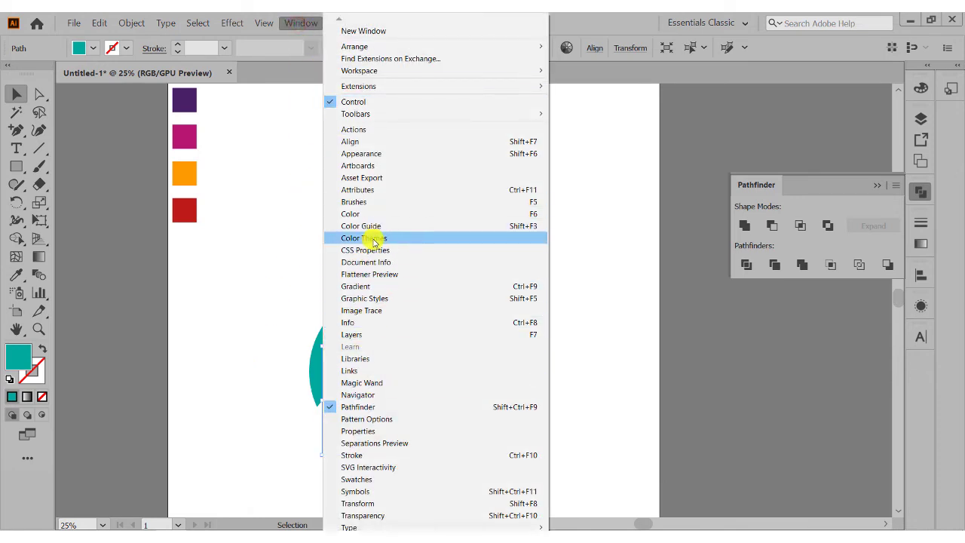
Fill the lower circle piece with a linear gradient from a magenta start stop to a purple end stop.
click(380, 290)
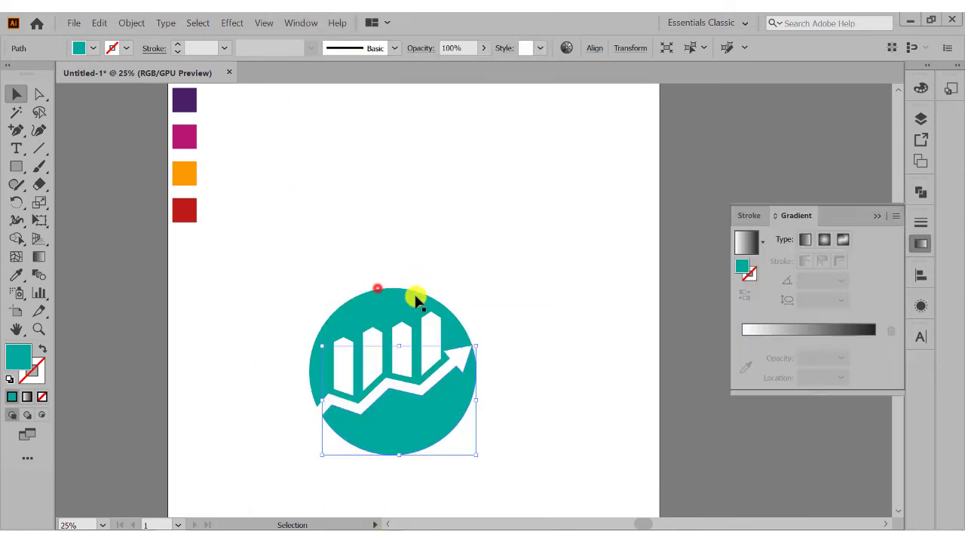
click(749, 244)
click(747, 387)
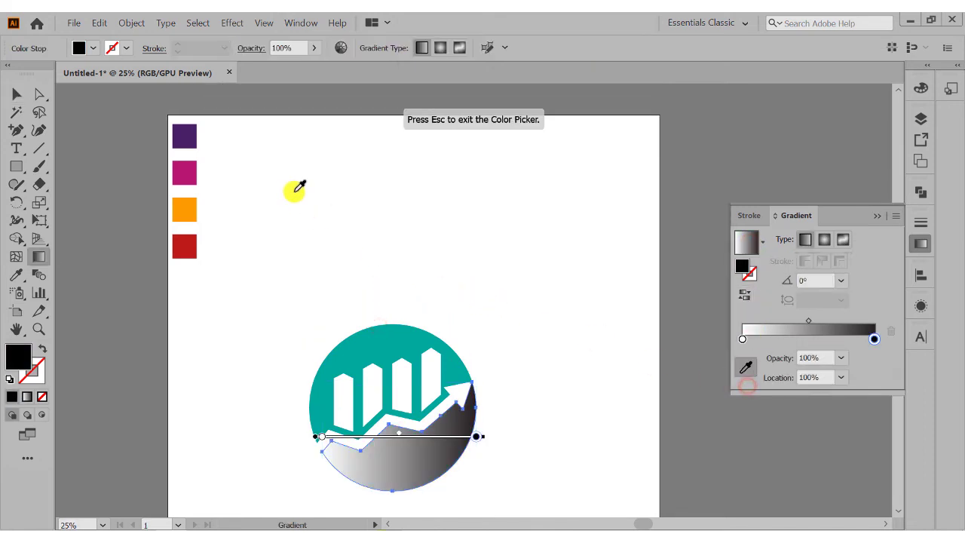
click(187, 138)
click(743, 340)
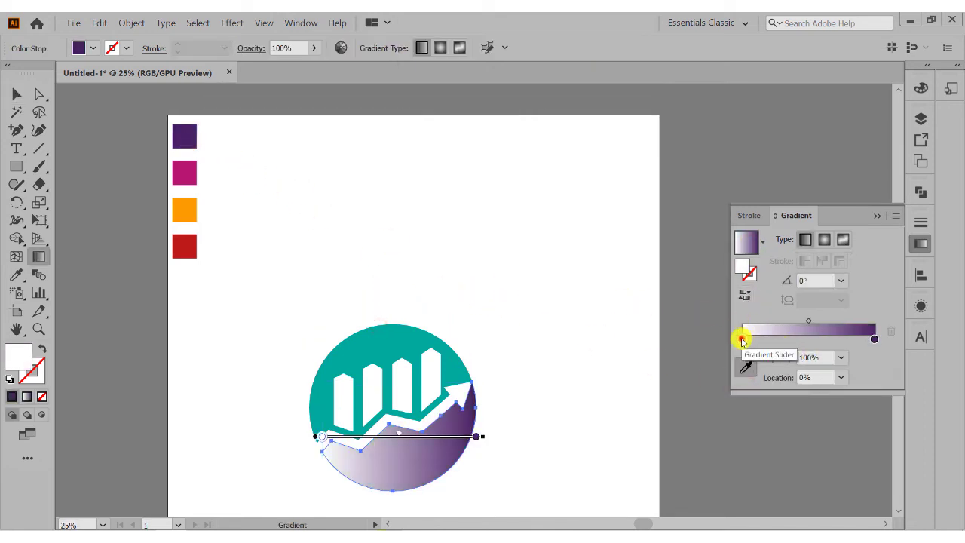
click(186, 174)
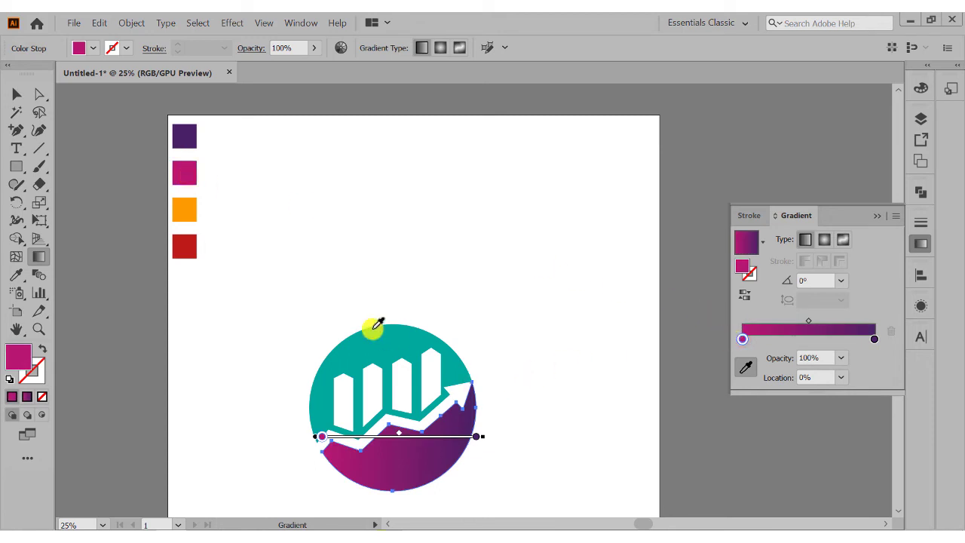
click(39, 256)
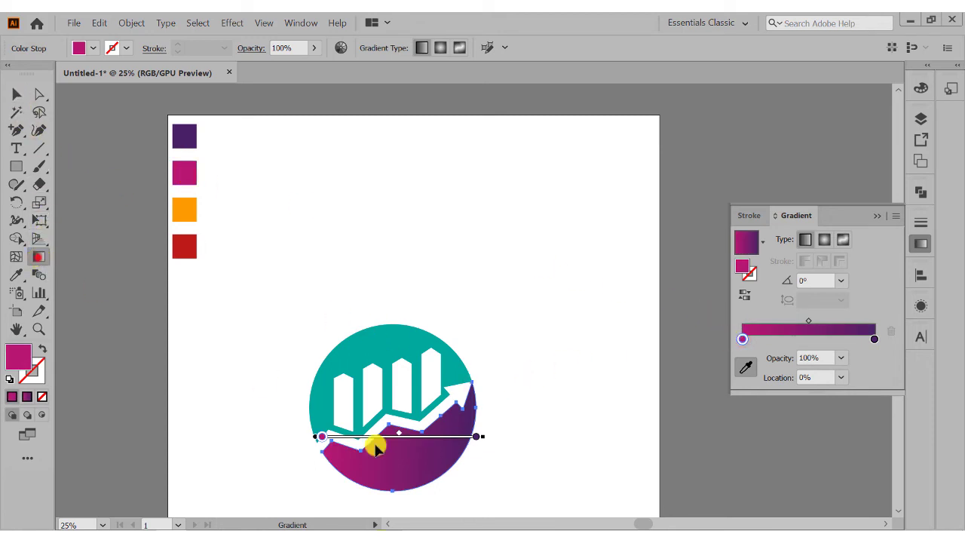
click(14, 92)
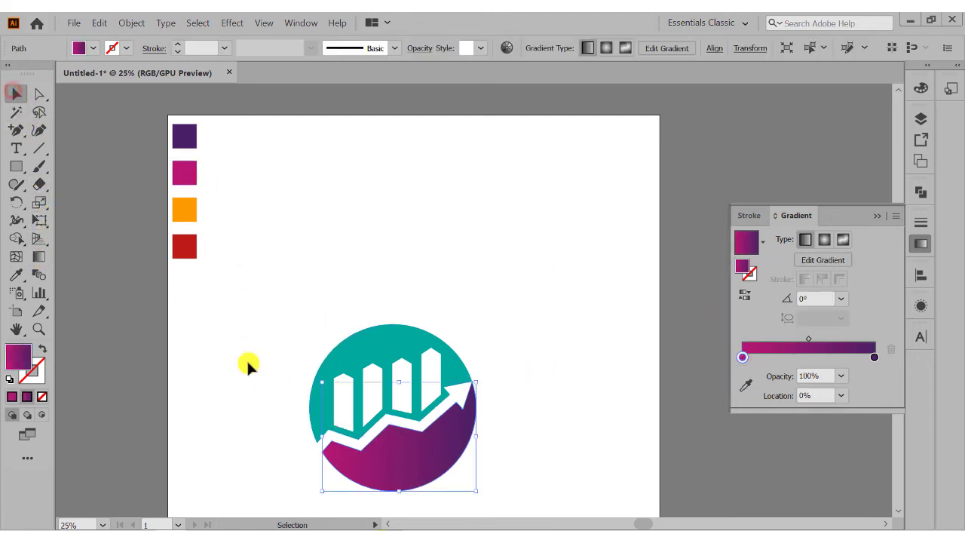
click(362, 352)
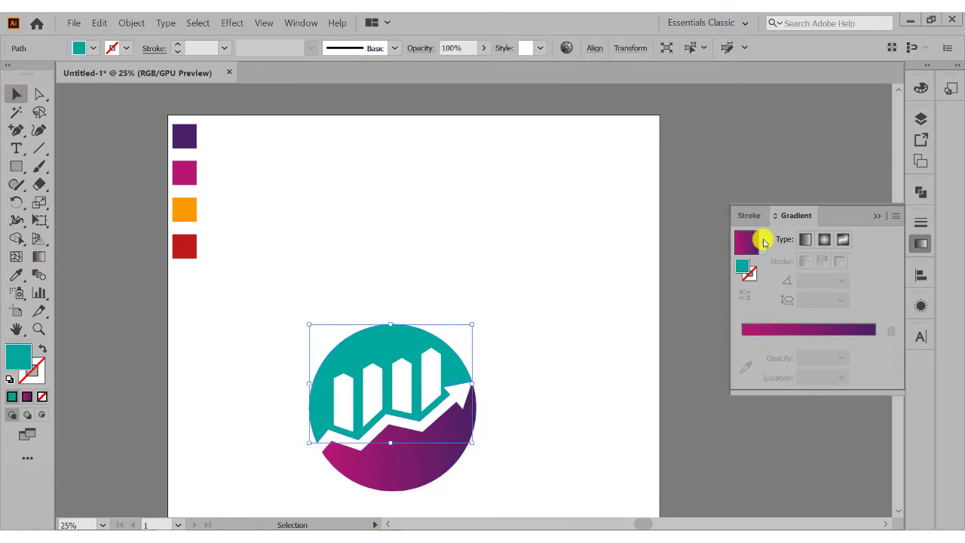
Give the top piece an orange and red gradient, reversed to run red to orange.
click(762, 241)
click(739, 267)
click(742, 356)
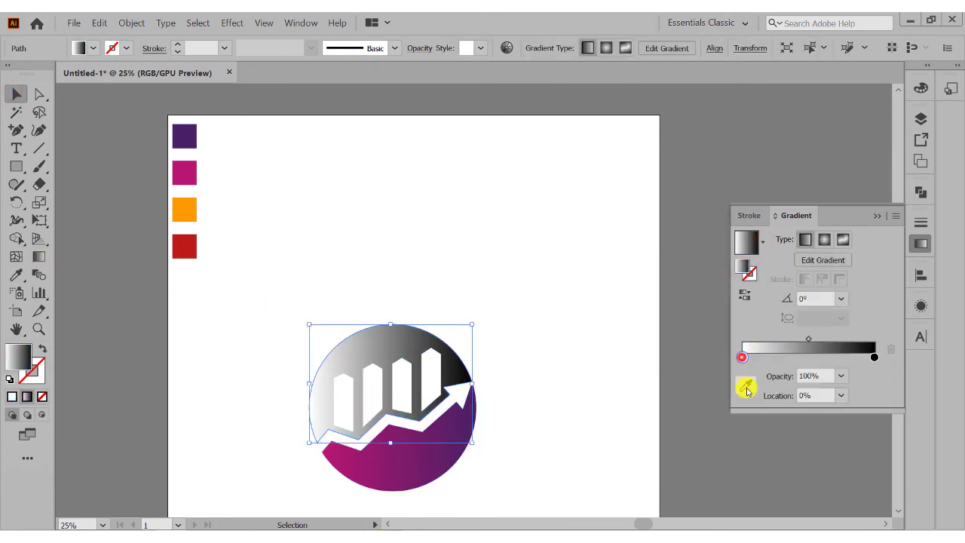
click(746, 389)
click(183, 210)
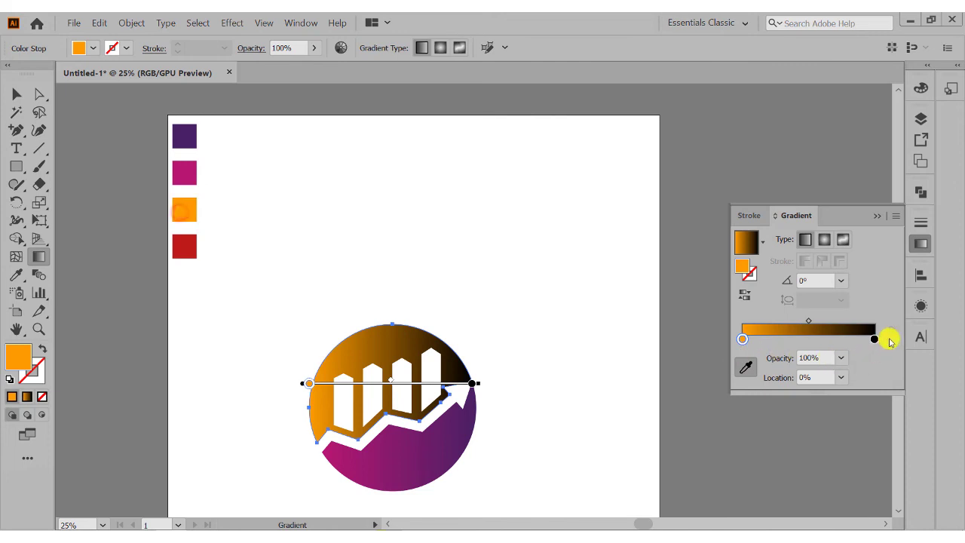
click(875, 338)
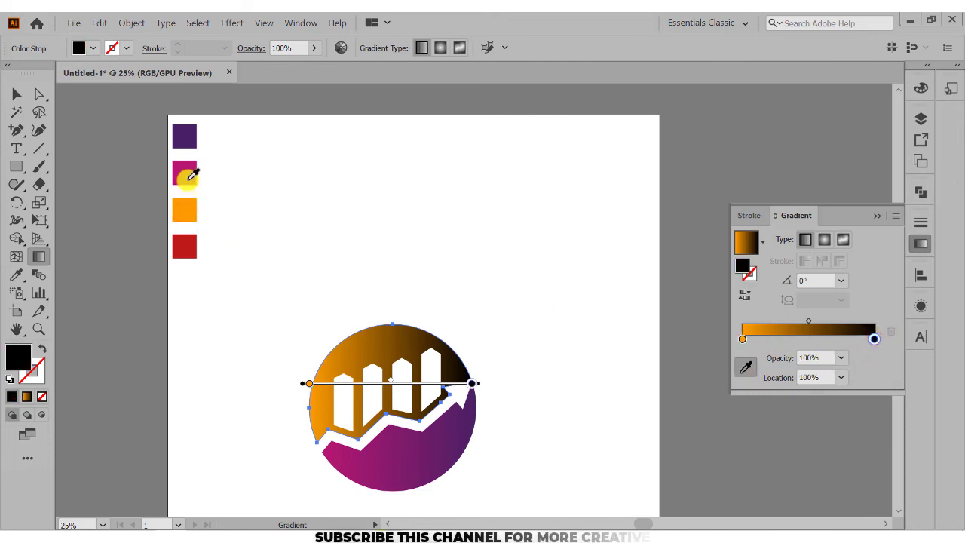
click(185, 252)
click(14, 94)
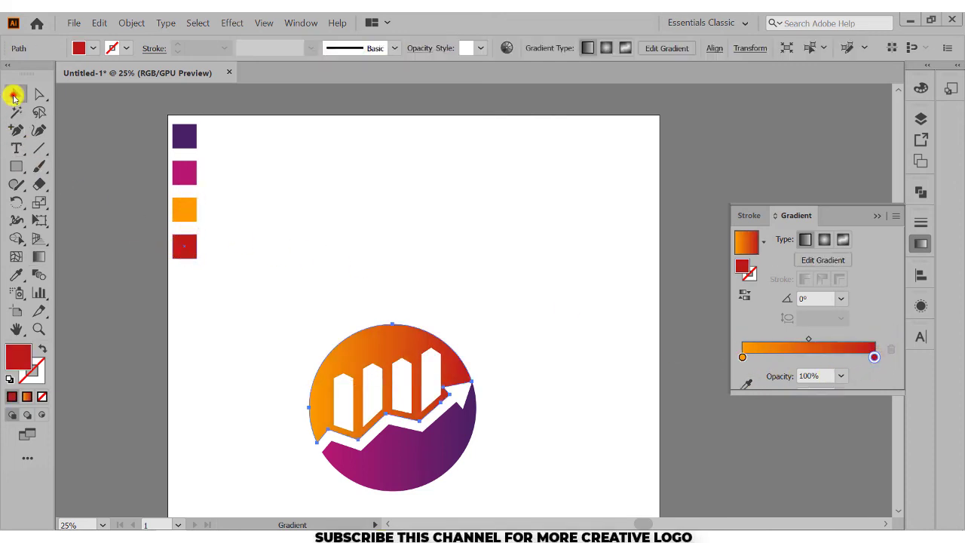
click(745, 297)
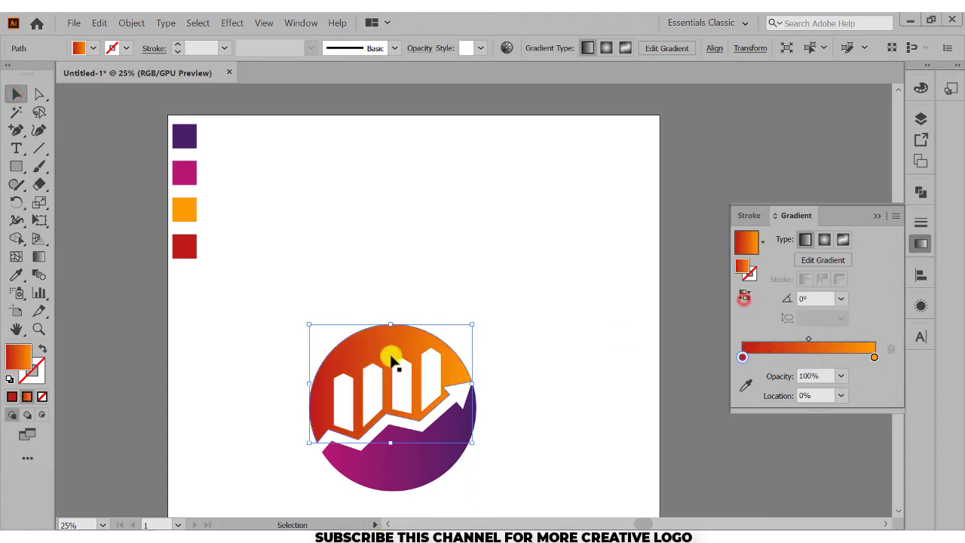
Reverse the lower piece's gradient so it runs purple to magenta.
click(384, 233)
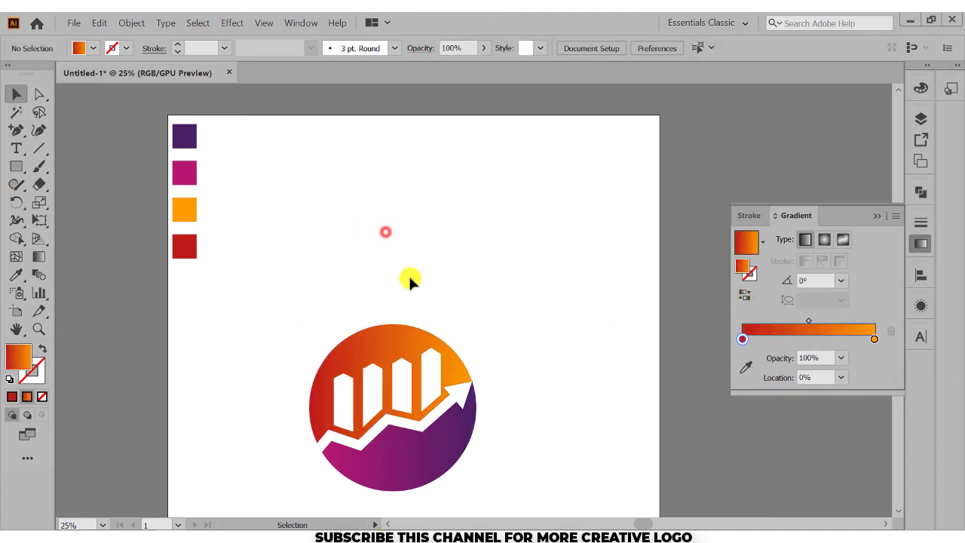
click(444, 453)
click(747, 296)
Marquee-select the whole gradient logo and move it up toward the artboard's centre.
click(578, 348)
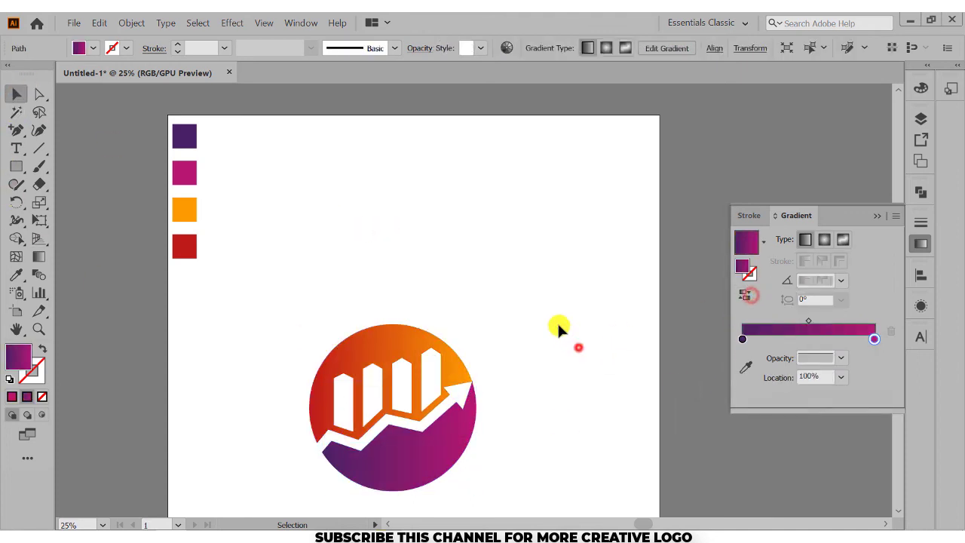
scroll(532, 304, down, 1)
scroll(473, 303, up, 1)
drag(345, 311, 517, 426)
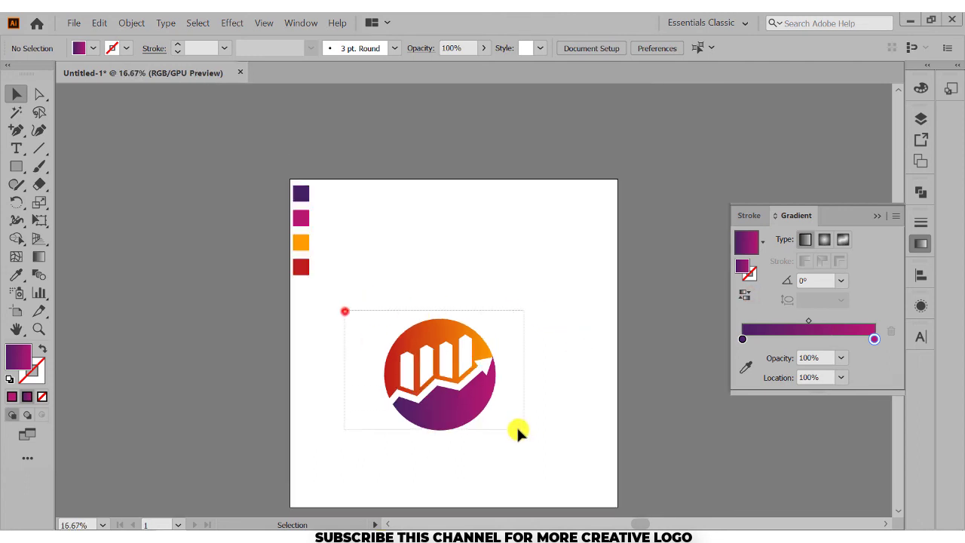
drag(464, 407, 494, 350)
click(512, 368)
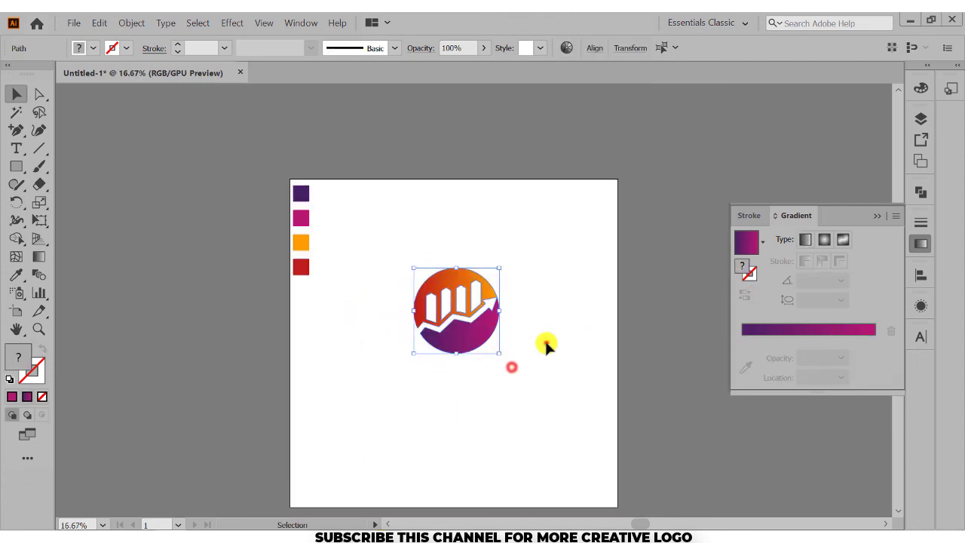
click(546, 340)
scroll(457, 302, up, 1)
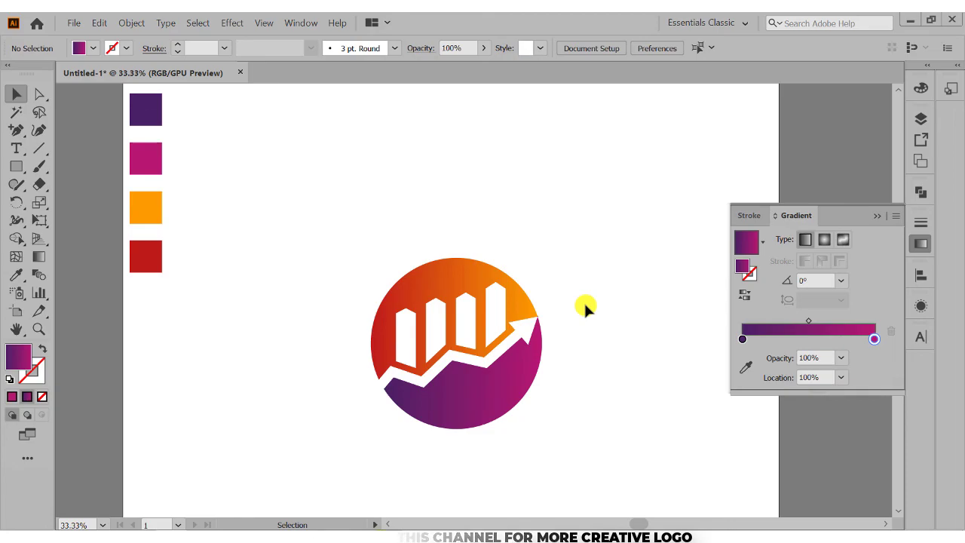